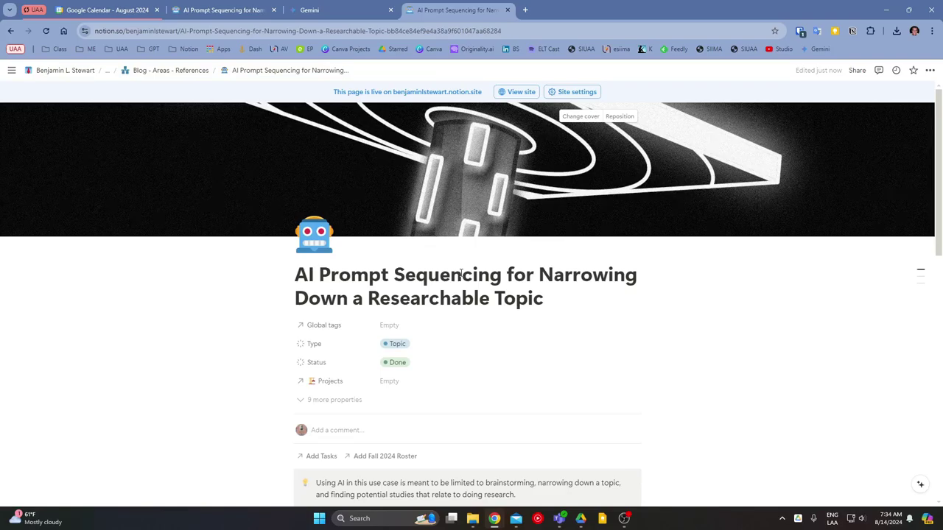
Scroll down past the cover and properties to the expanded Prompting sequence 2 - ChatGPT (free) prompts.
scroll(478, 272, "down", 5)
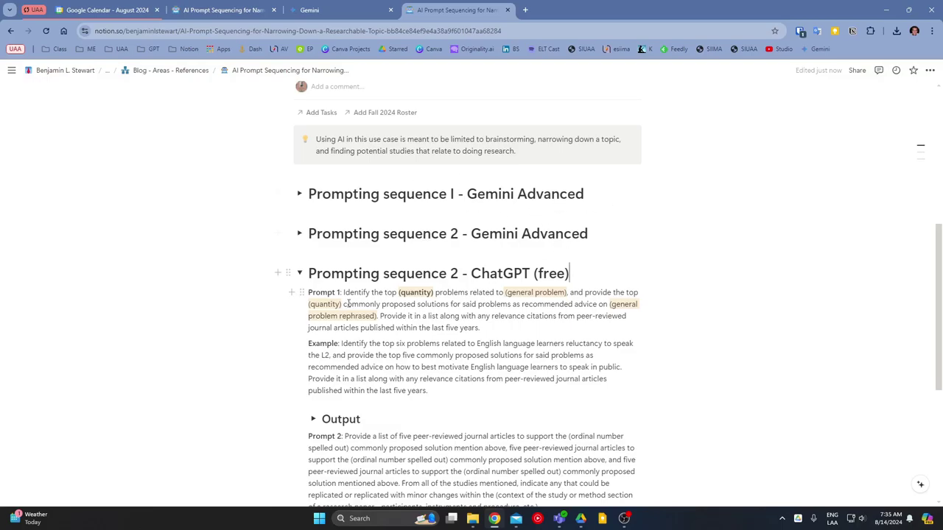
scroll(573, 322, "down", 1)
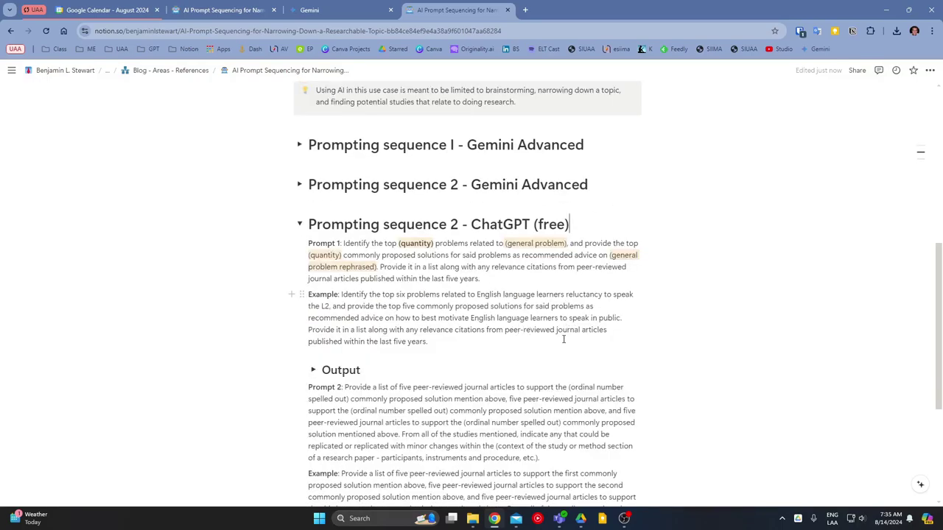
scroll(503, 331, "down", 2)
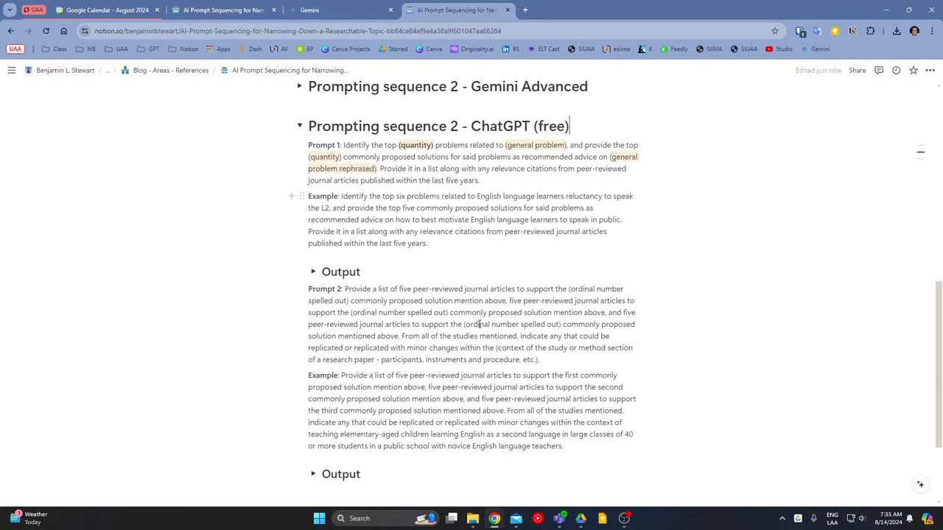
scroll(480, 324, "up", 1)
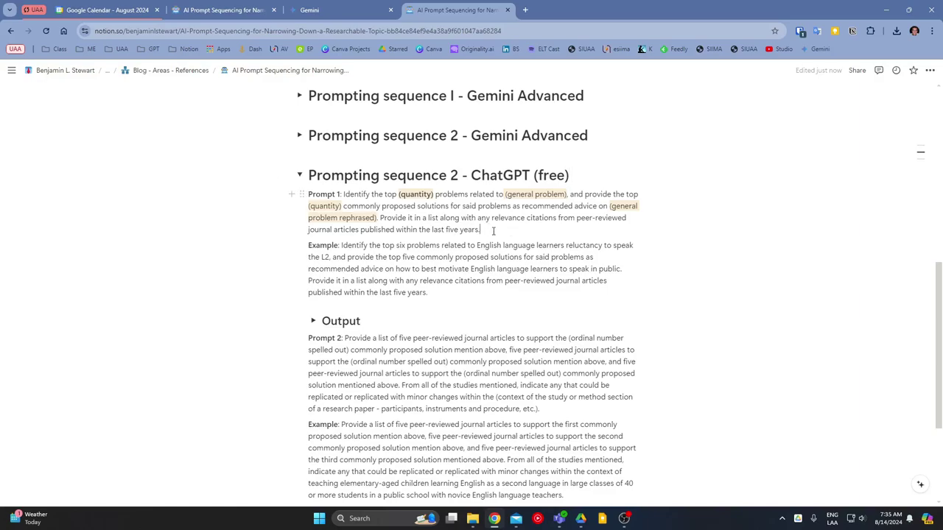
left_click_drag(492, 231, 345, 194)
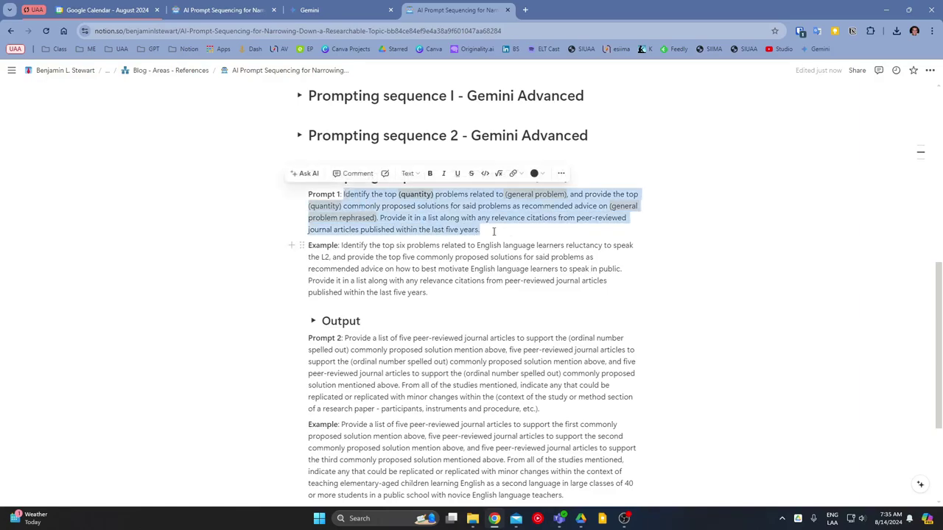
left_click(405, 195)
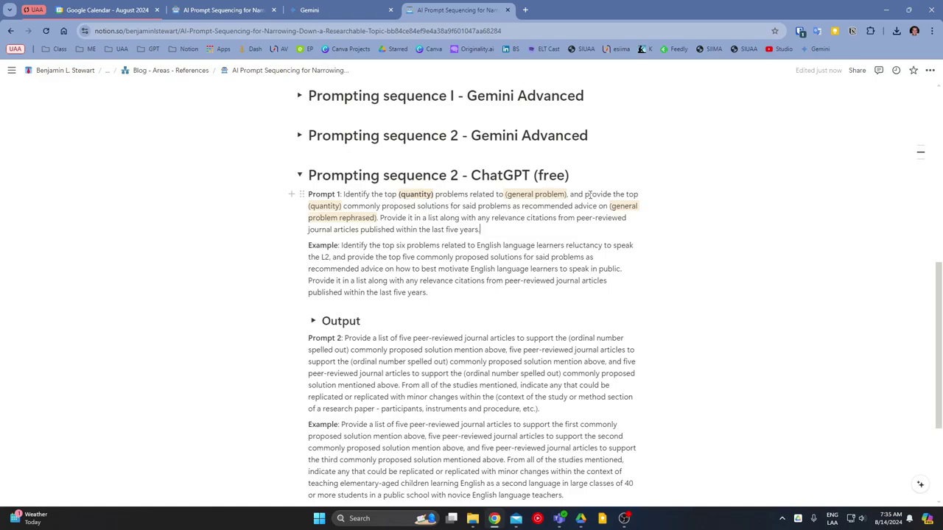
left_click_drag(506, 194, 565, 196)
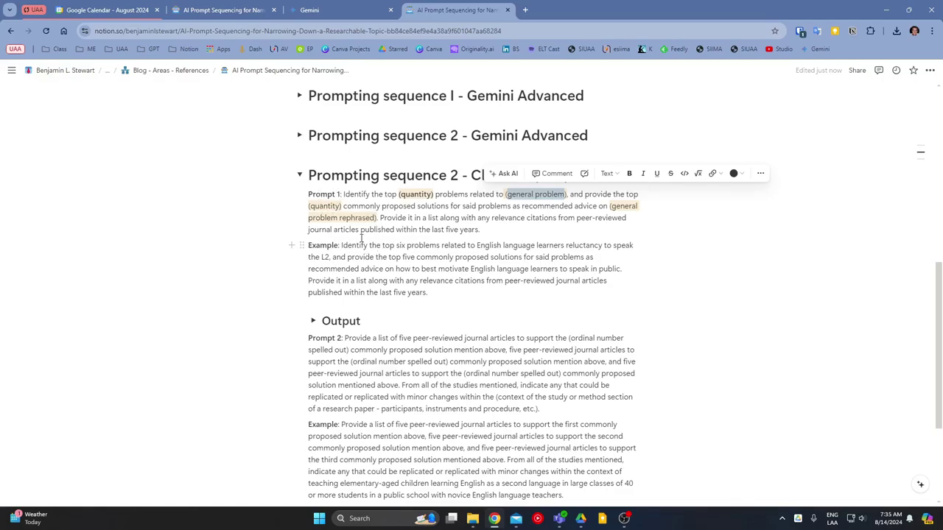
left_click(338, 246)
left_click_drag(339, 245, 443, 294)
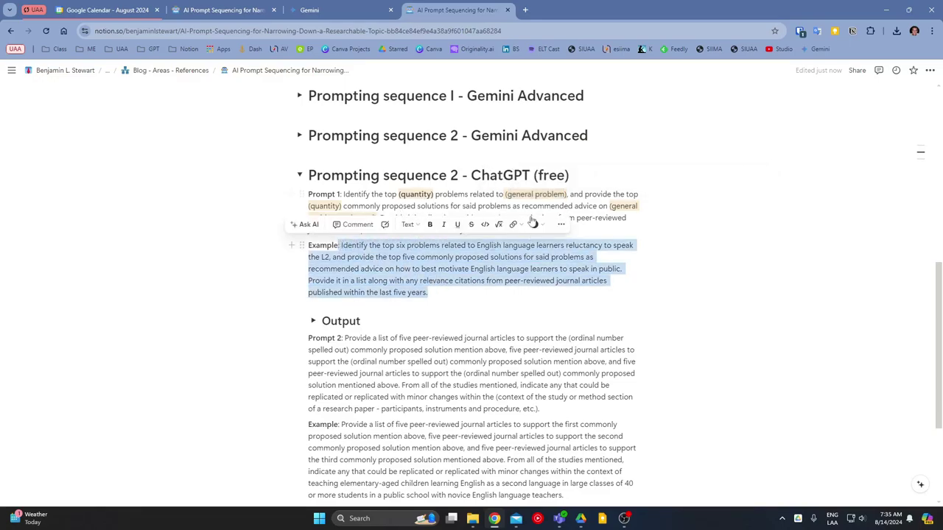
left_click(405, 258)
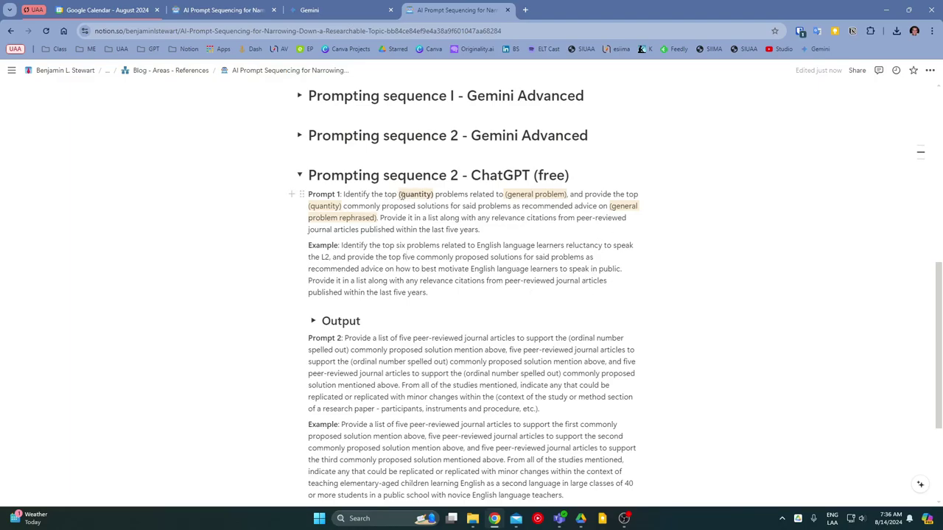
Highlight Prompt 1's (quantity), (general problem) and (general problem rephrased) placeholders, then the Example paragraph.
left_click_drag(398, 194, 466, 194)
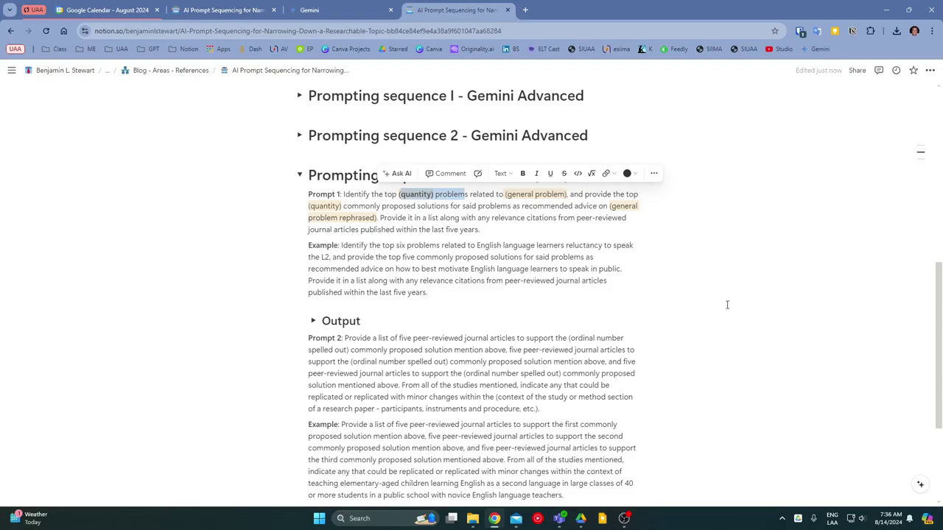
left_click(564, 242)
left_click_drag(505, 194, 567, 195)
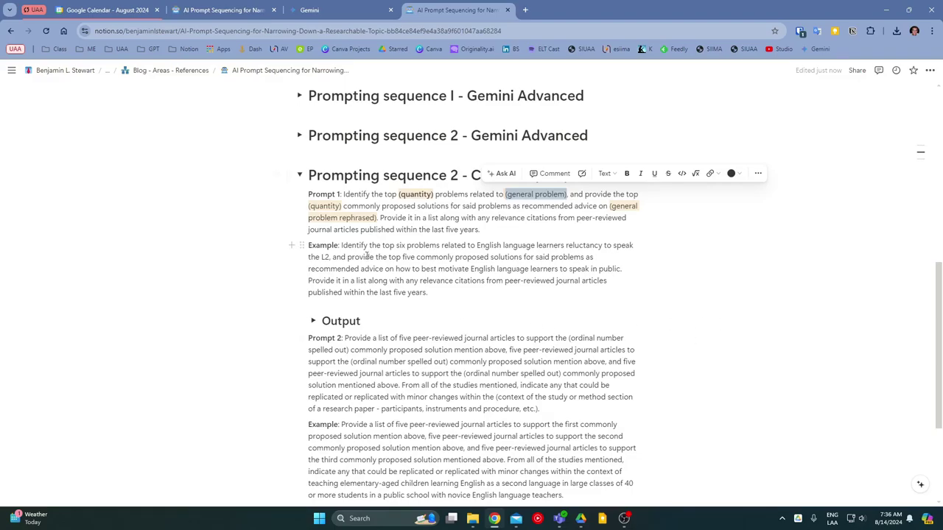
left_click(416, 220)
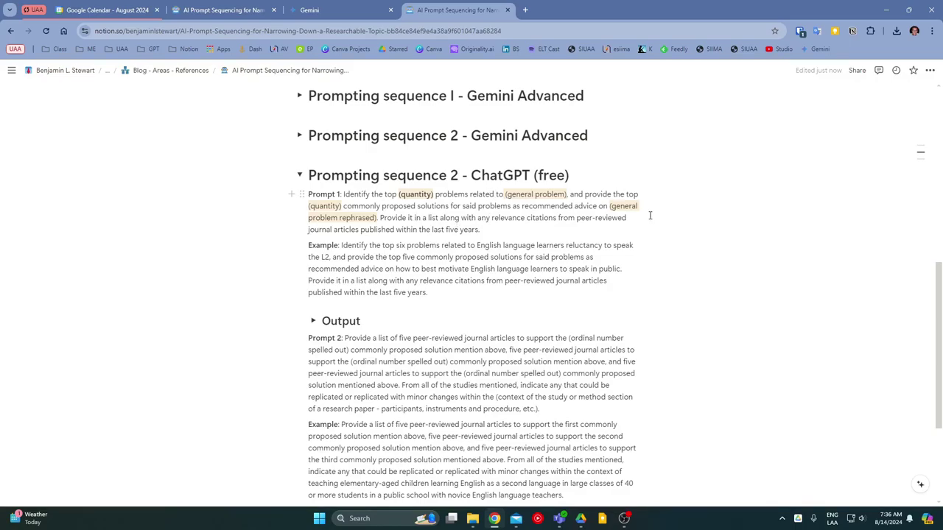
left_click(592, 207)
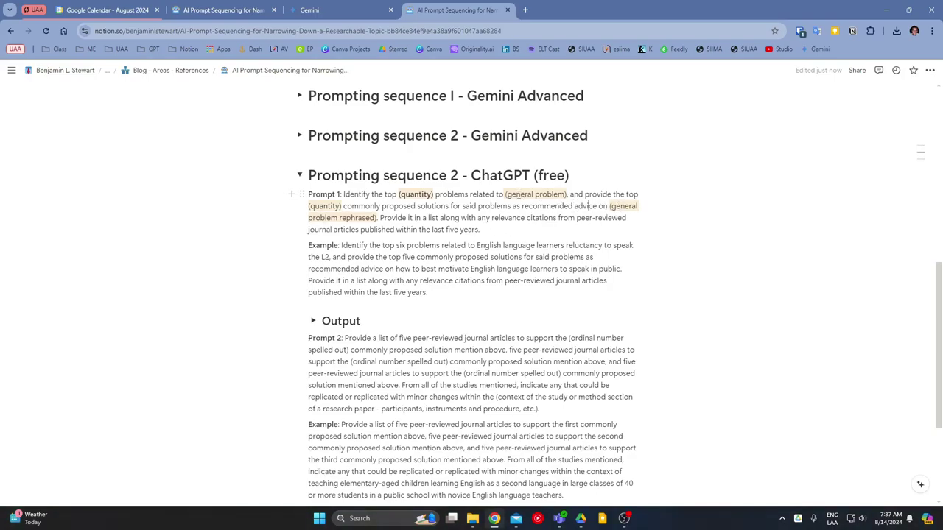
left_click_drag(507, 194, 377, 218)
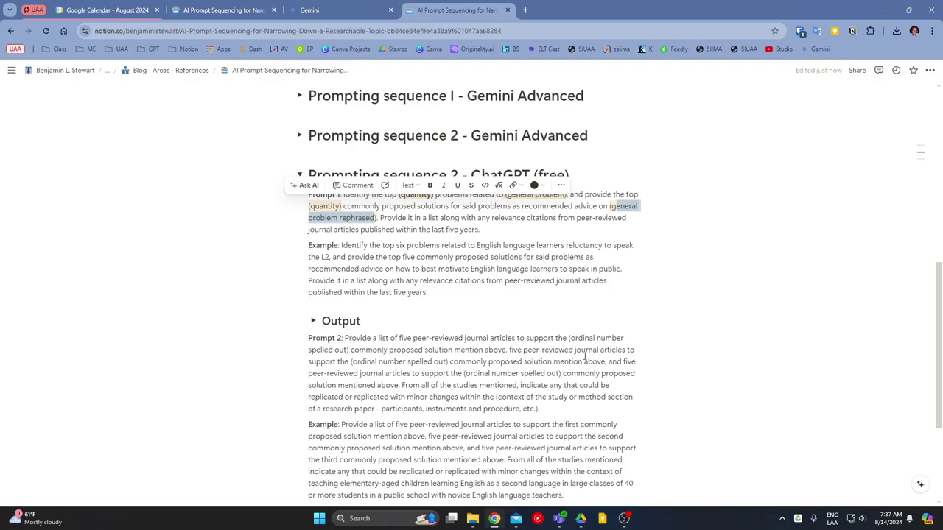
left_click(706, 314)
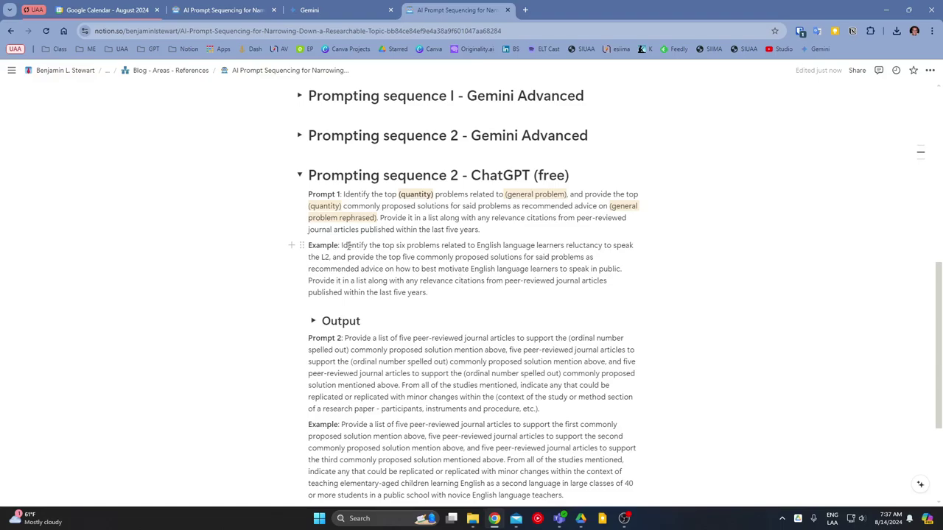
left_click_drag(339, 246, 437, 294)
left_click(314, 322)
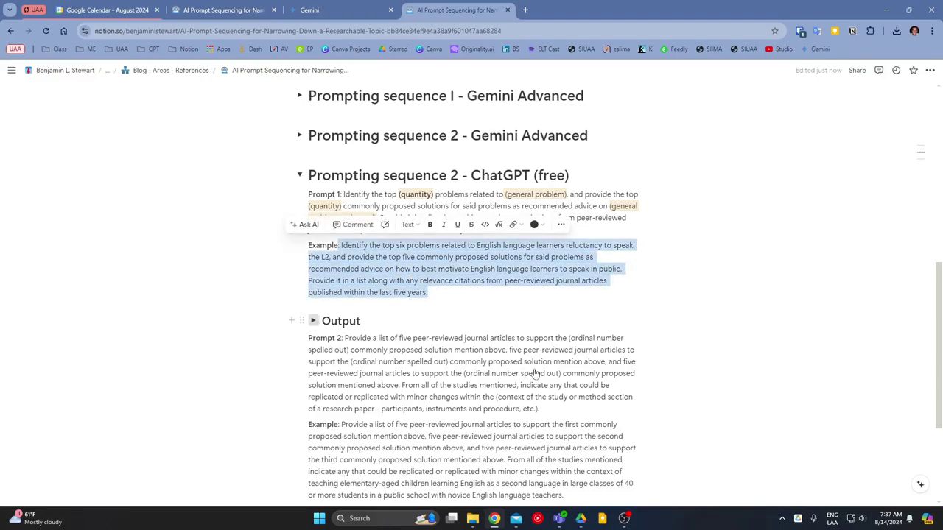
scroll(758, 330, "down", 3)
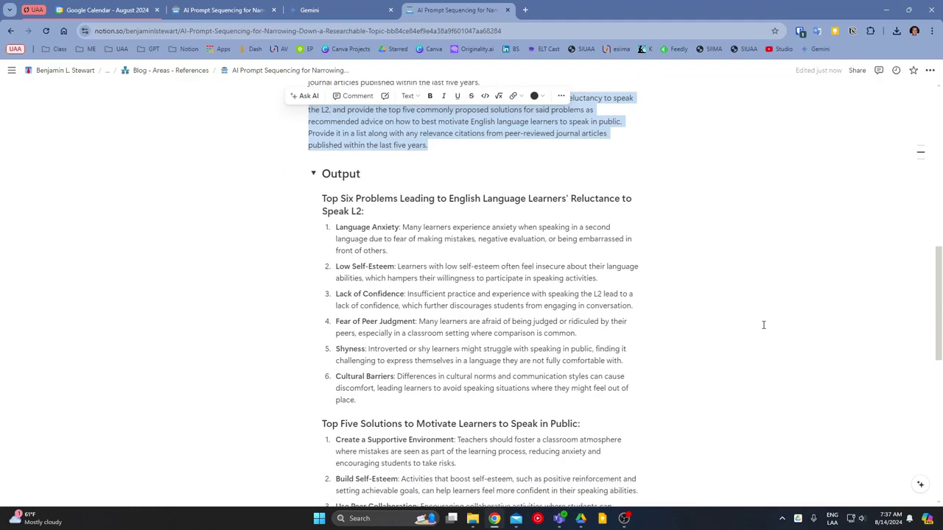
scroll(758, 325, "up", 3)
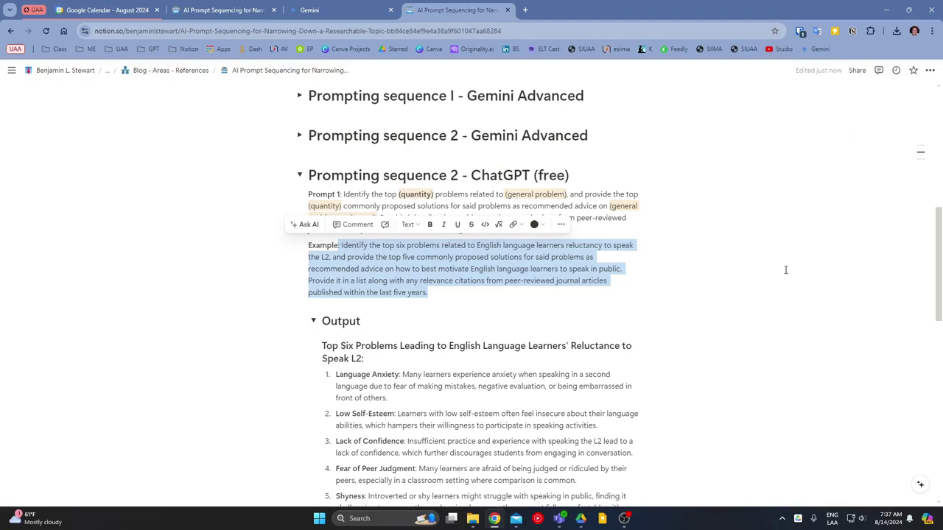
left_click(416, 194)
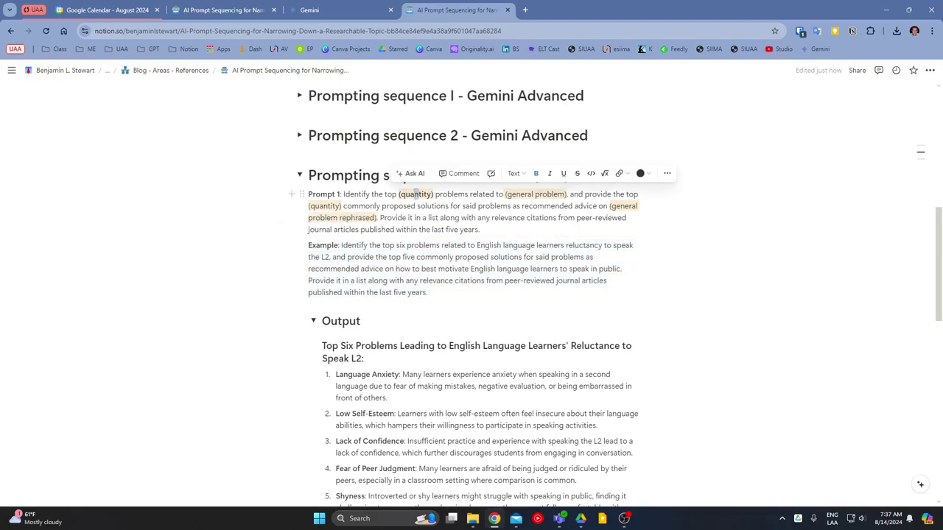
left_click_drag(529, 195, 567, 195)
left_click(524, 220)
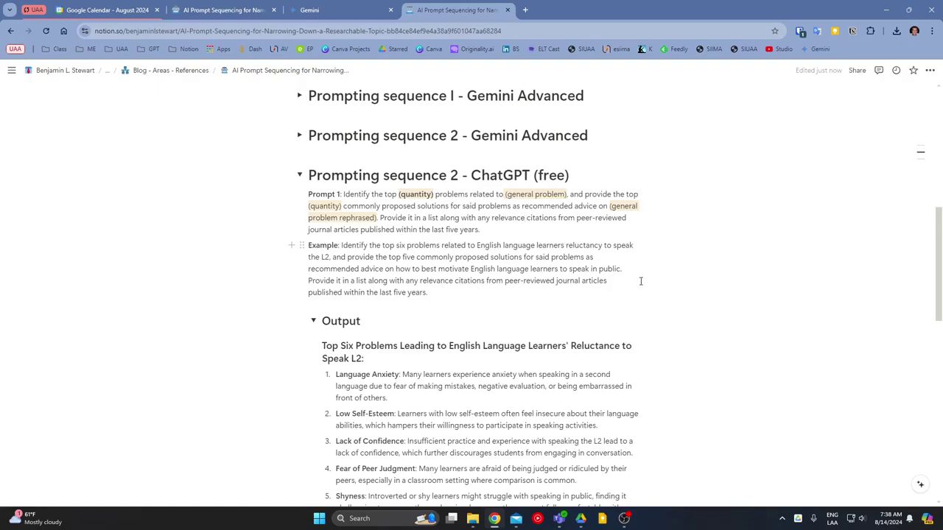
scroll(378, 323, "down", 3)
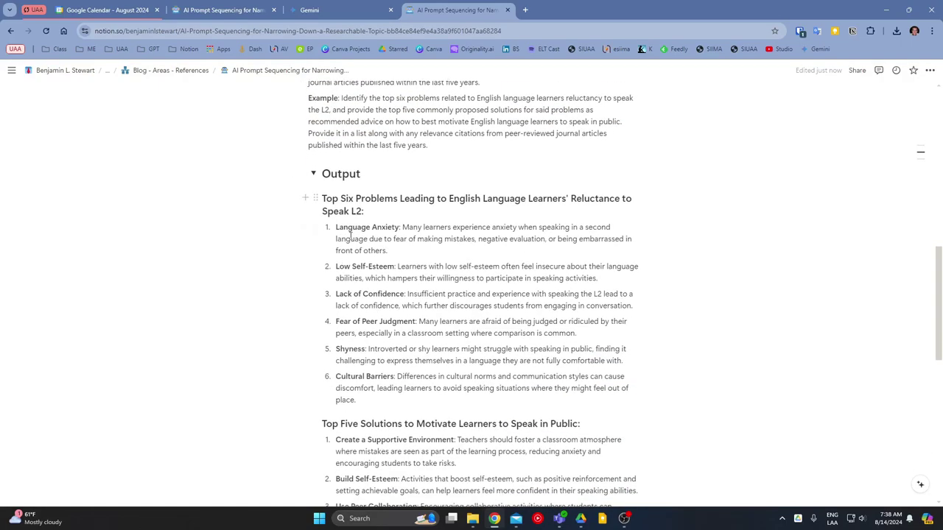
scroll(452, 253, "up", 1)
scroll(371, 253, "up", 6)
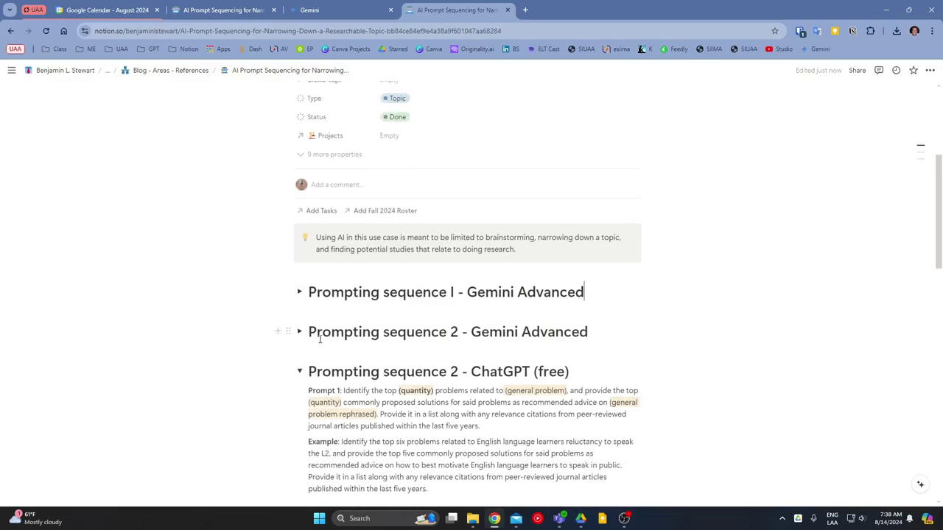
scroll(300, 265, "down", 2)
left_click(300, 234)
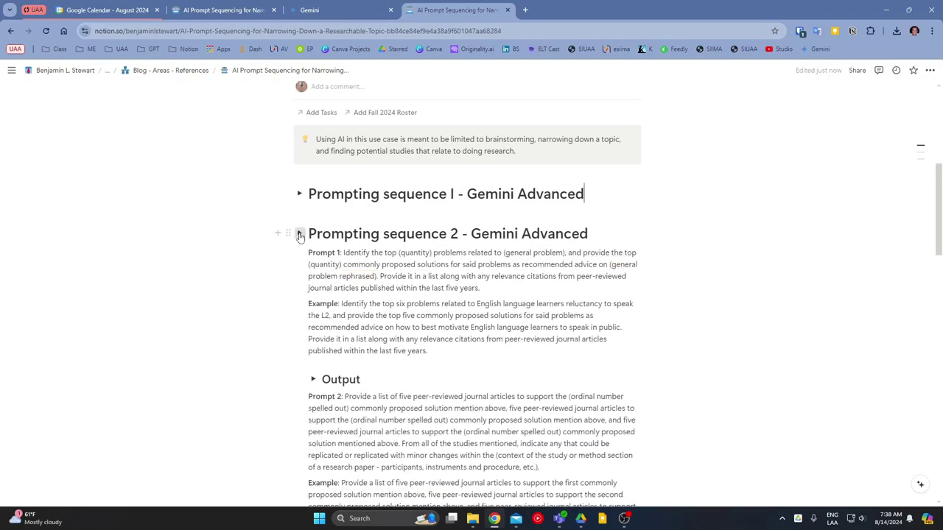
scroll(351, 213, "down", 3)
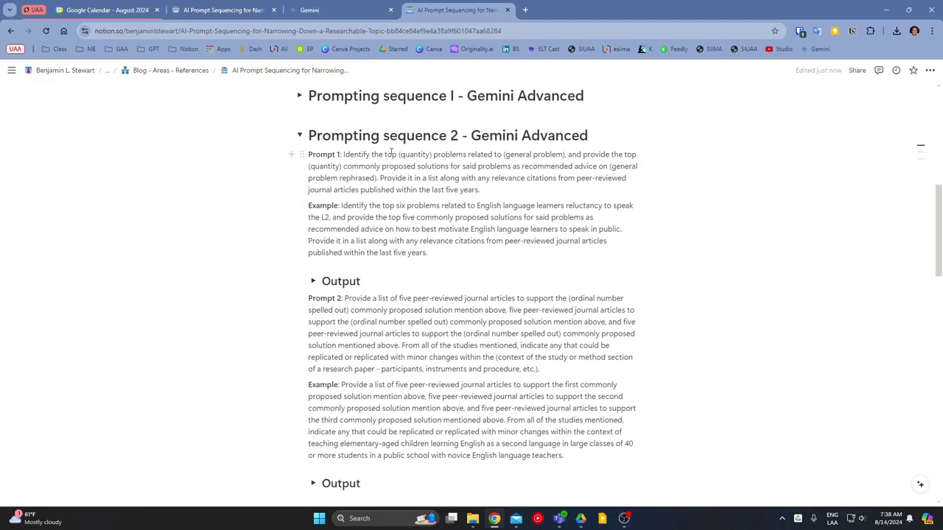
left_click(300, 136)
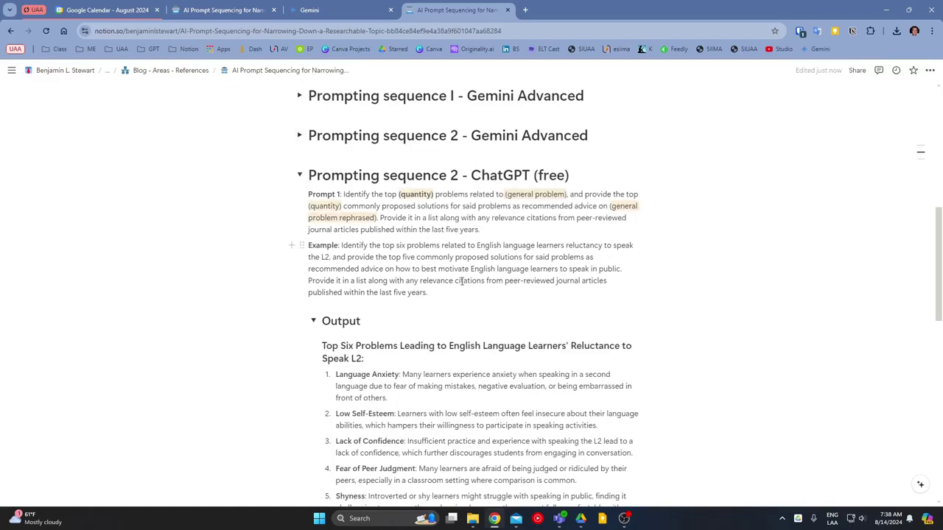
scroll(462, 282, "down", 2)
Scroll through the Output's five motivating solutions and its cited research sources.
scroll(459, 280, "down", 2)
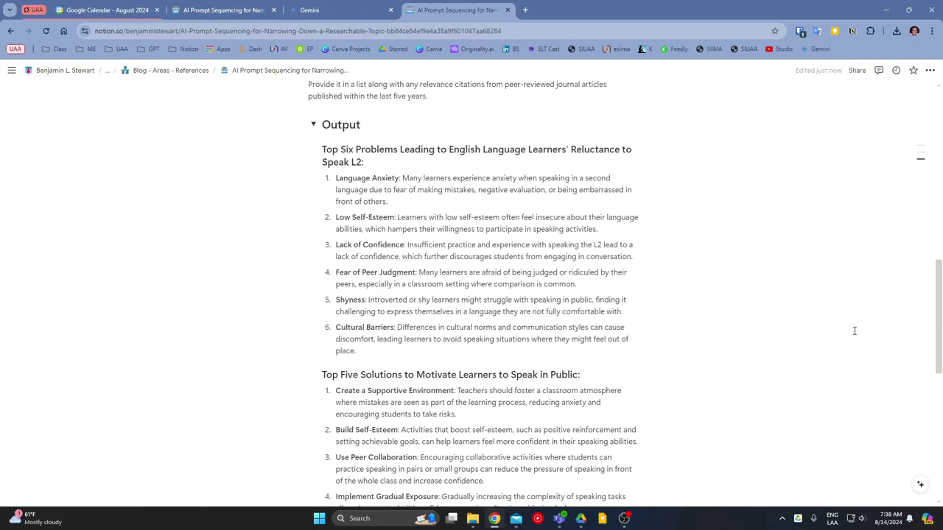
scroll(838, 338, "down", 2)
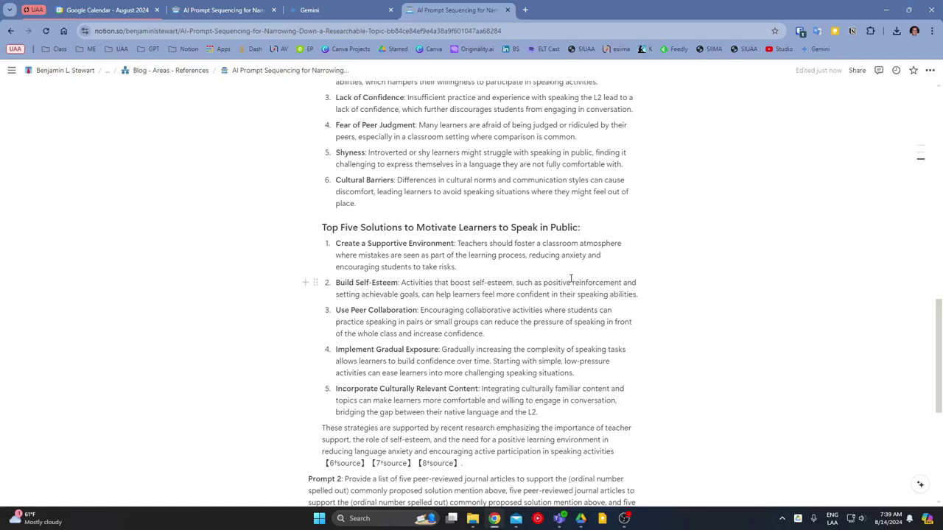
scroll(523, 295, "down", 2)
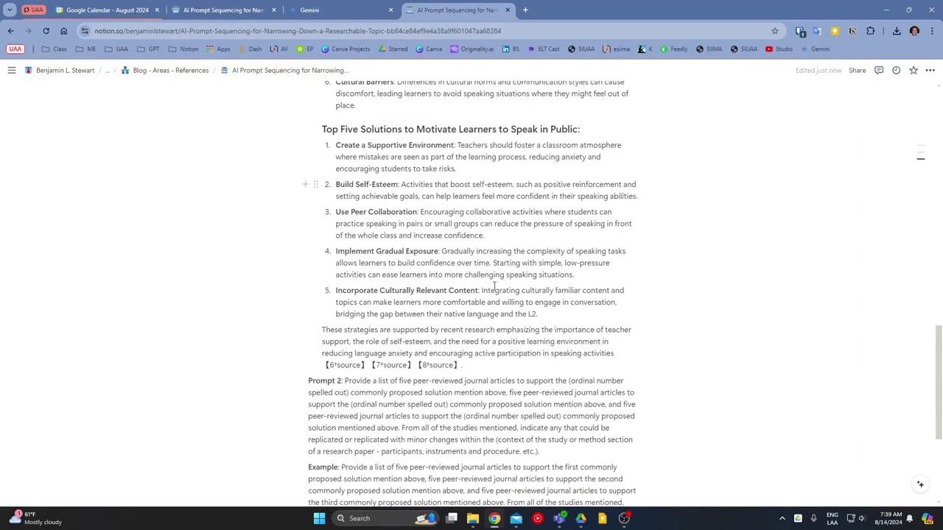
scroll(492, 283, "up", 1)
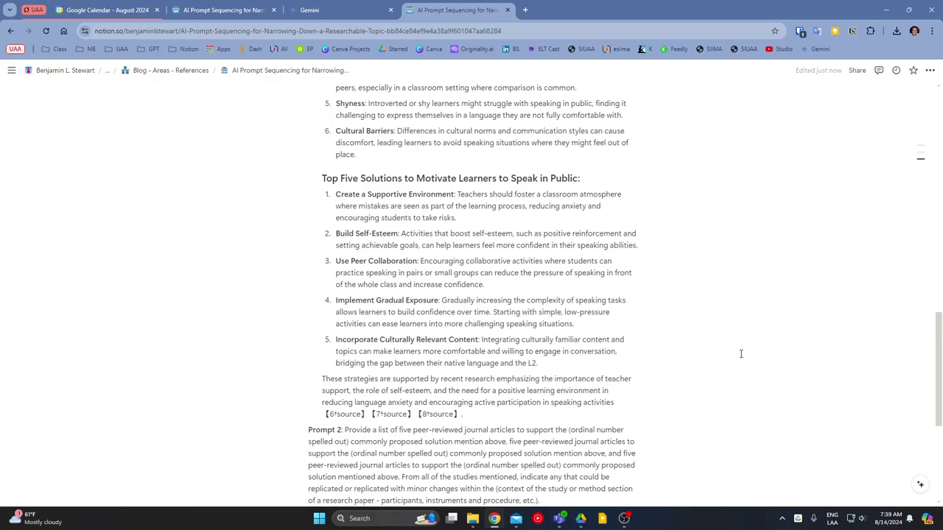
Collapse the first Output with Ctrl+Alt+T and highlight Prompt 2's ordinal number placeholder.
key("ctrl+alt+t")
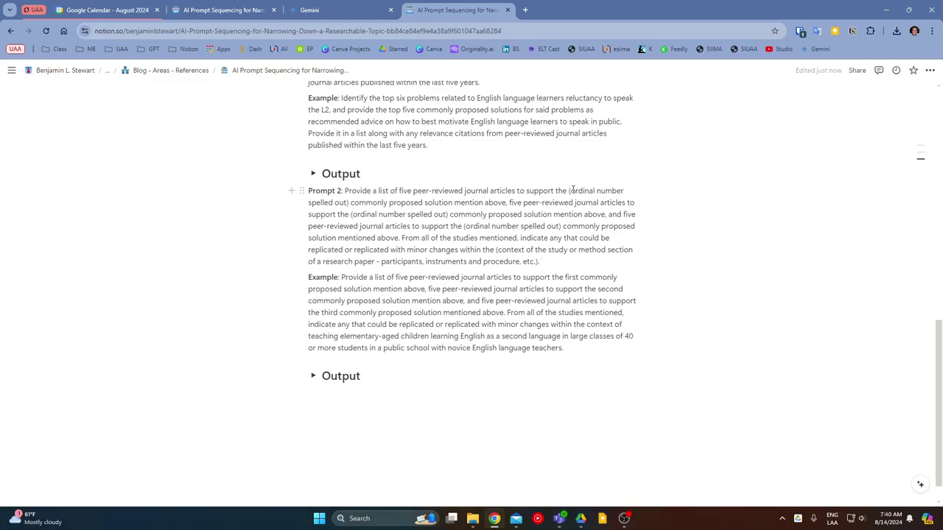
left_click_drag(572, 190, 348, 204)
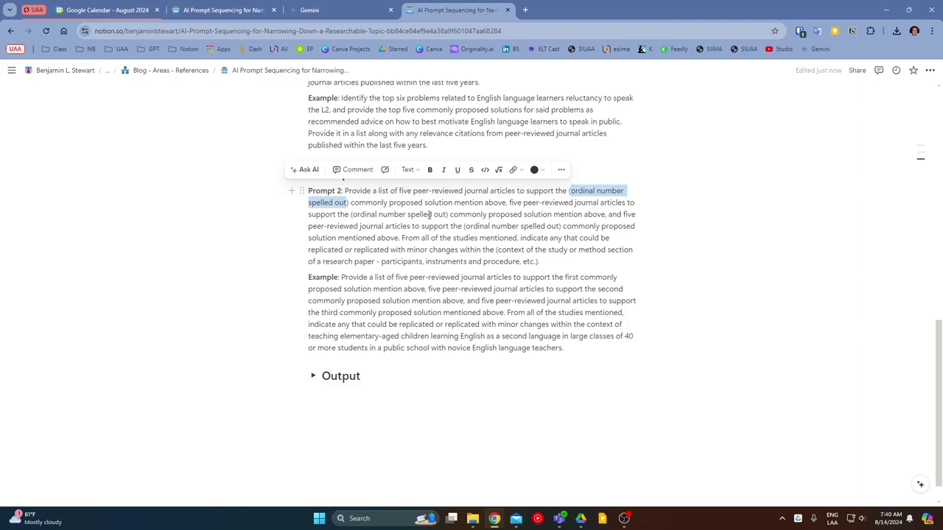
scroll(435, 206, "up", 3)
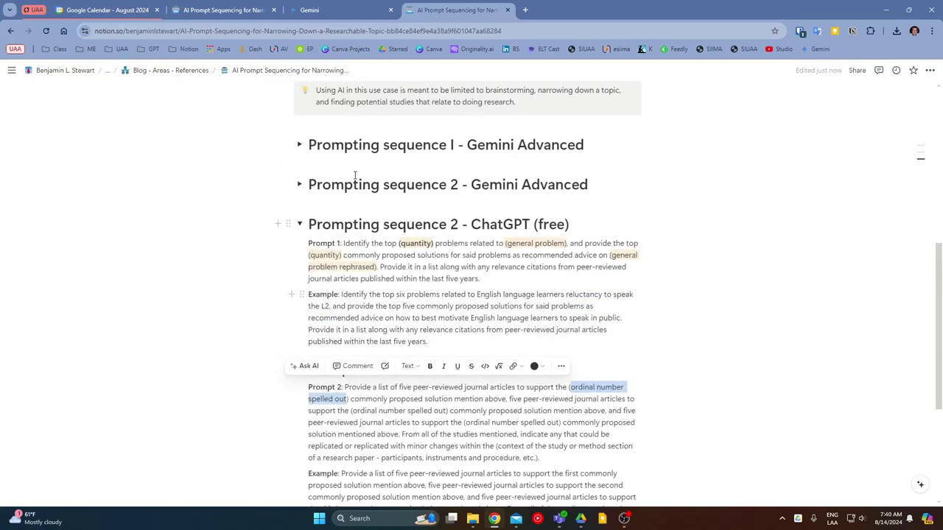
scroll(618, 299, "down", 1)
left_click(575, 274)
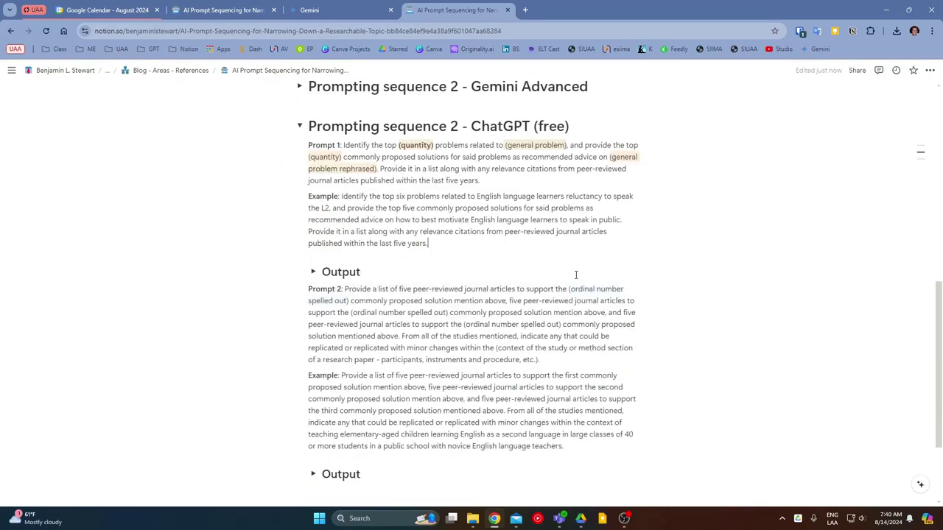
Expand the Output under Prompt 1's example to review it, then fold it again.
left_click(313, 272)
scroll(426, 260, "down", 5)
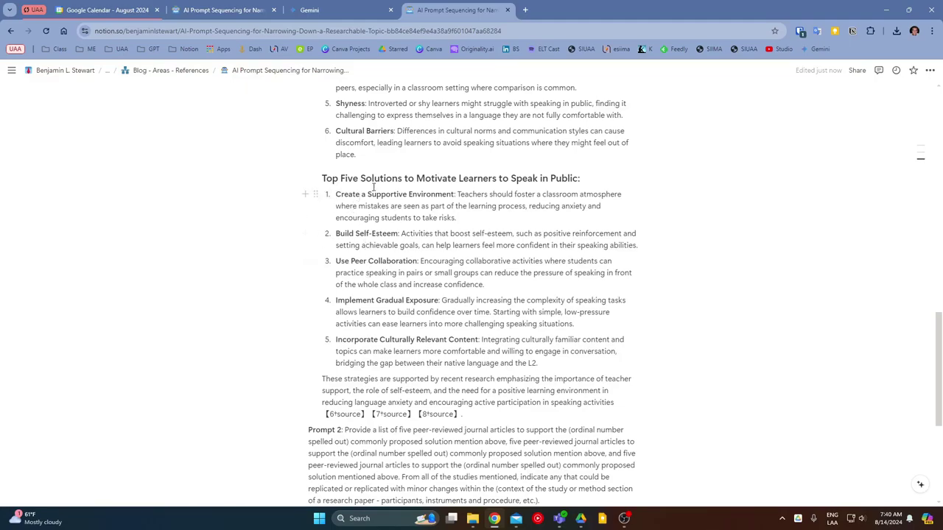
scroll(398, 132, "up", 1)
scroll(381, 180, "down", 2)
scroll(381, 179, "up", 5)
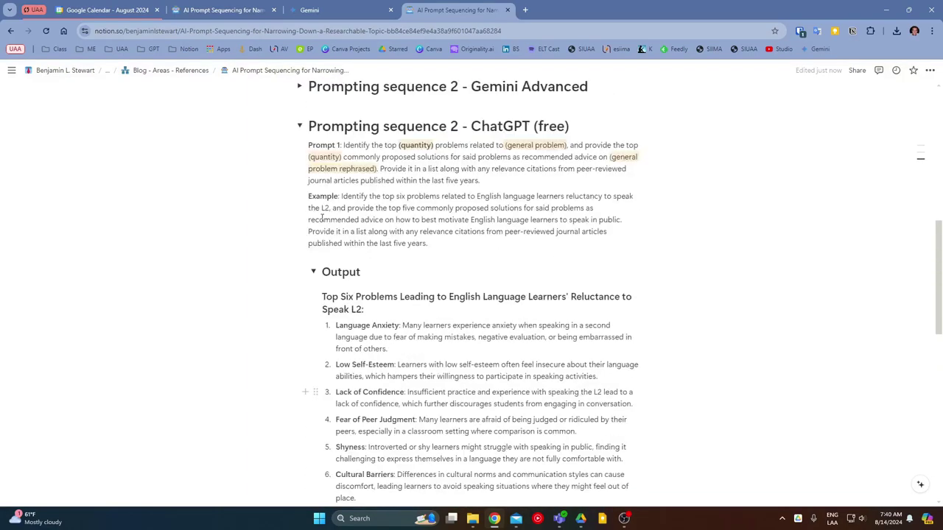
left_click(312, 272)
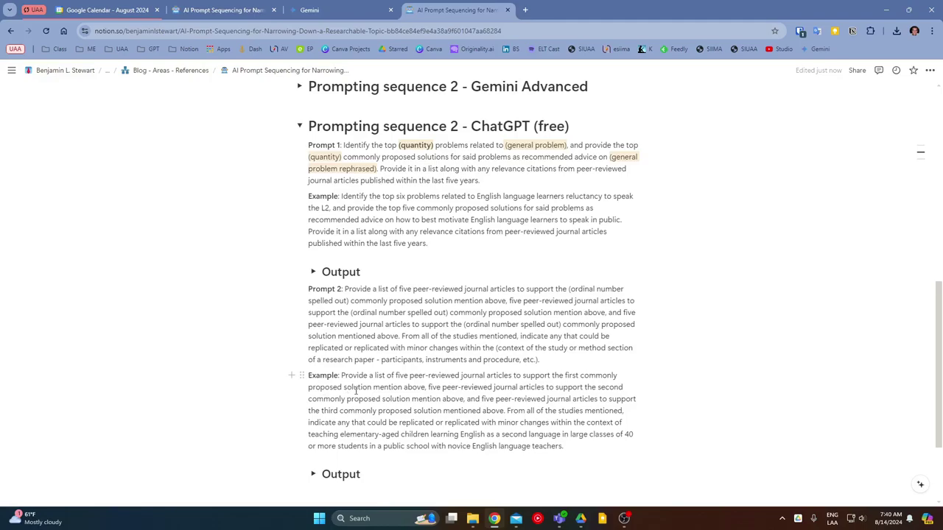
Correct 'mention above' to 'mentioned above' in Prompt 2's Example.
left_click_drag(549, 377, 540, 377)
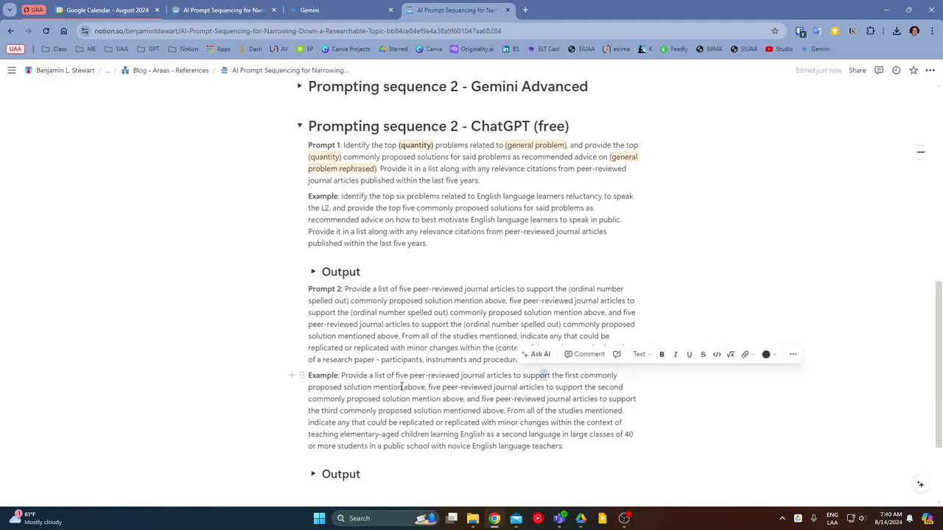
left_click(403, 388)
type("ed")
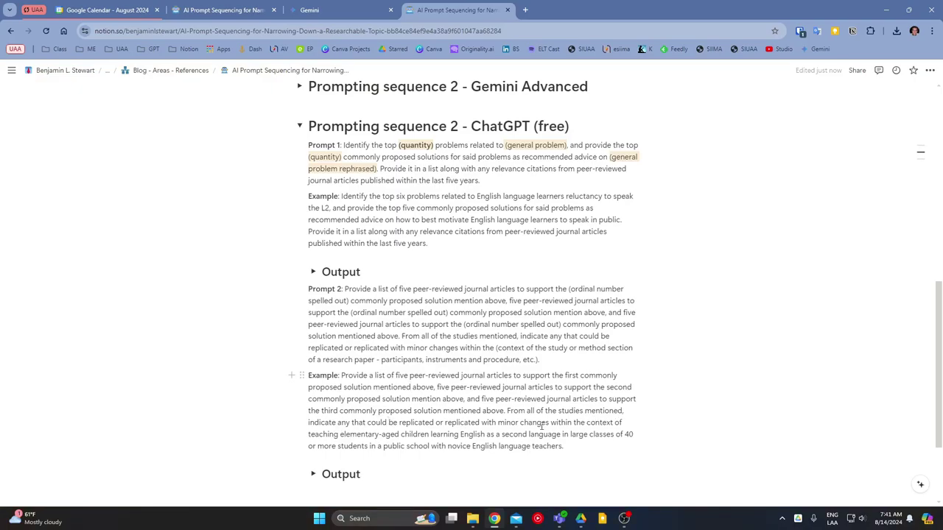
left_click_drag(342, 376, 507, 410)
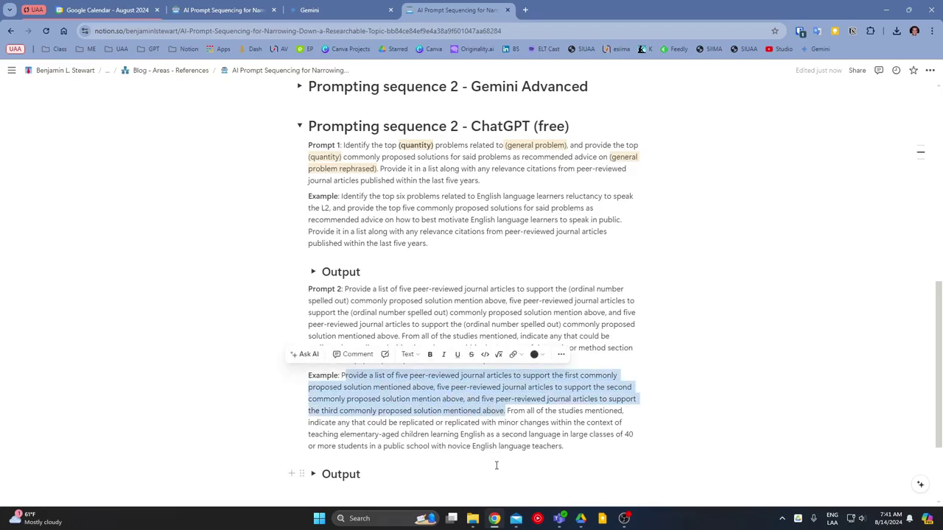
left_click(342, 377)
left_click_drag(342, 377, 506, 412)
left_click(577, 417)
left_click_drag(507, 411, 627, 413)
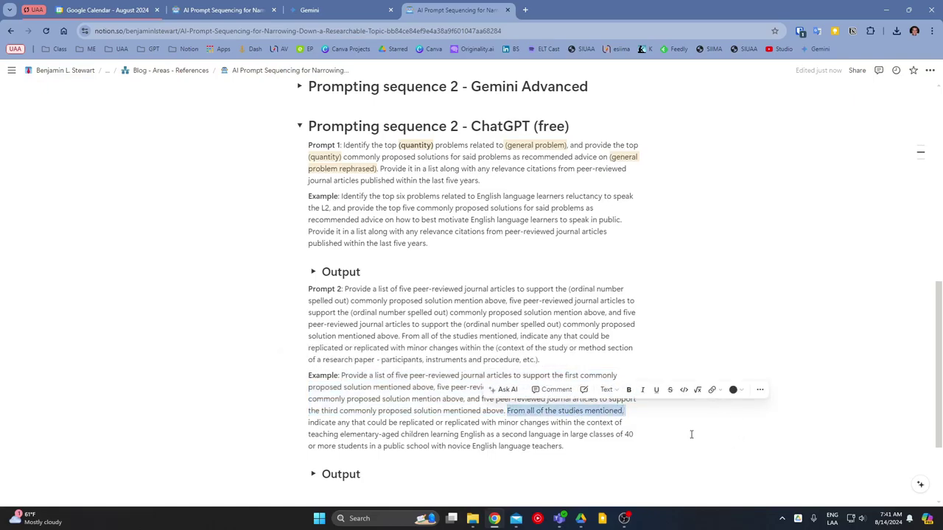
left_click(586, 435)
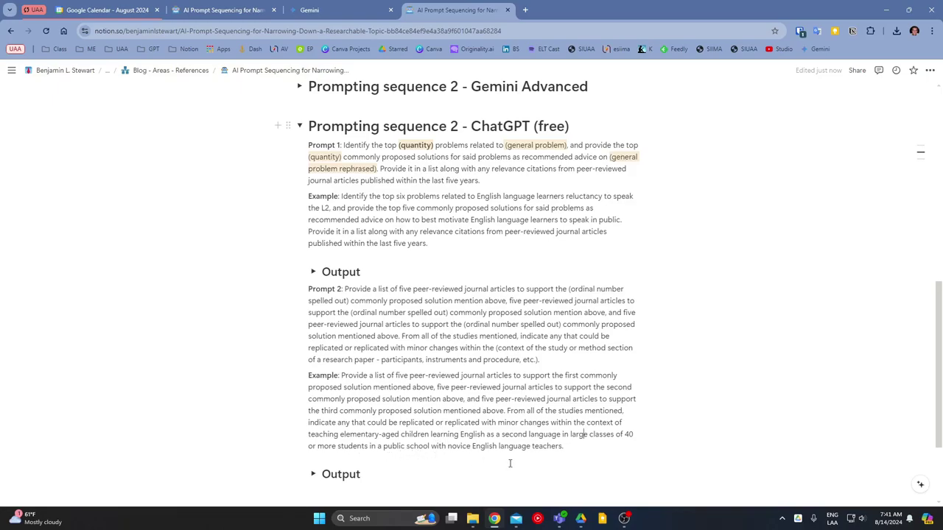
left_click_drag(574, 447, 419, 423)
left_click(541, 360)
left_click_drag(544, 360, 495, 347)
left_click(448, 333)
left_click_drag(402, 336, 545, 358)
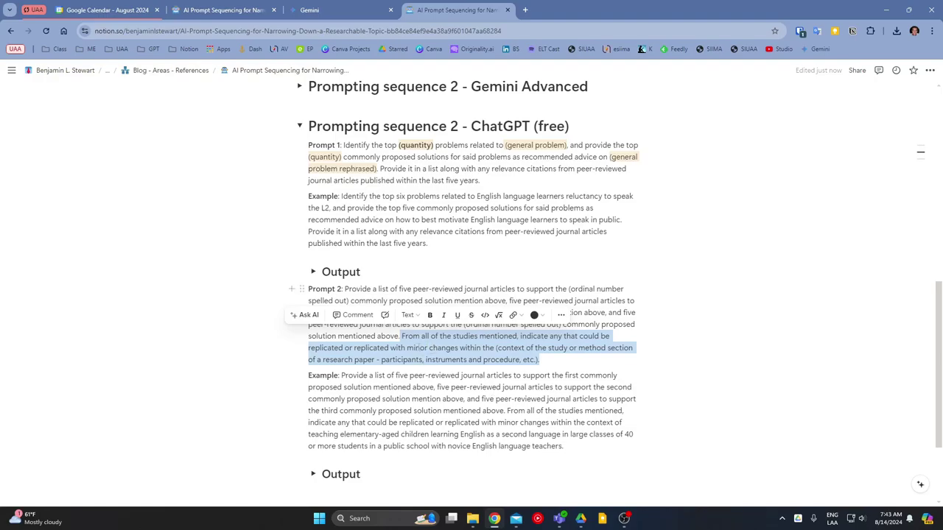
left_click(428, 337)
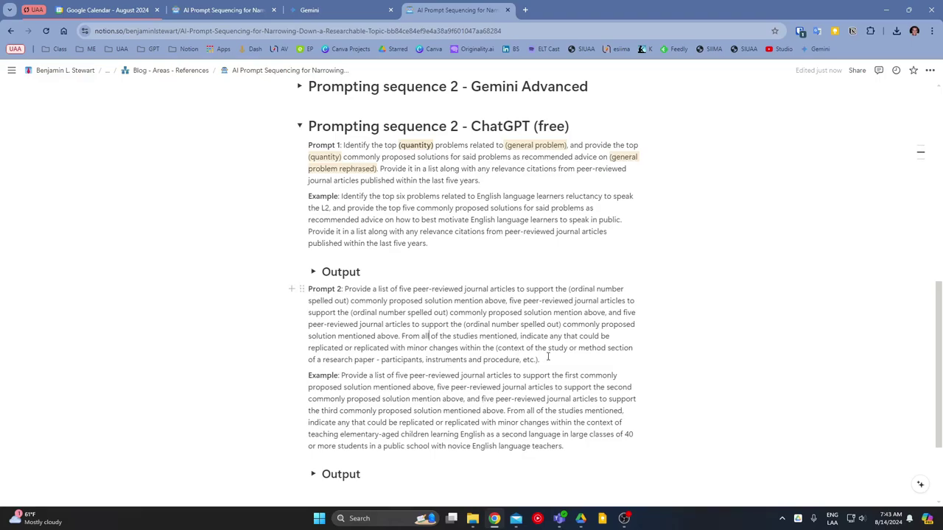
left_click_drag(551, 360, 400, 337)
left_click(435, 378)
left_click_drag(563, 446, 537, 426)
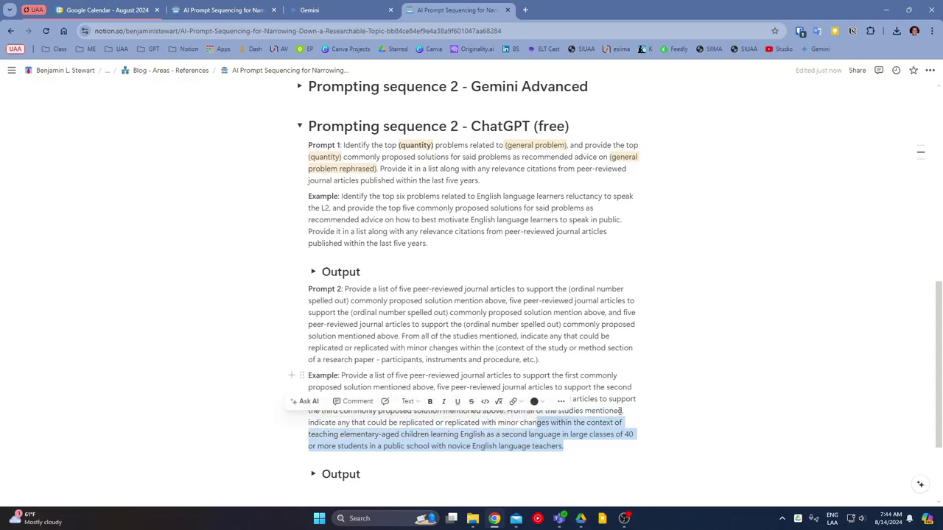
left_click(734, 377)
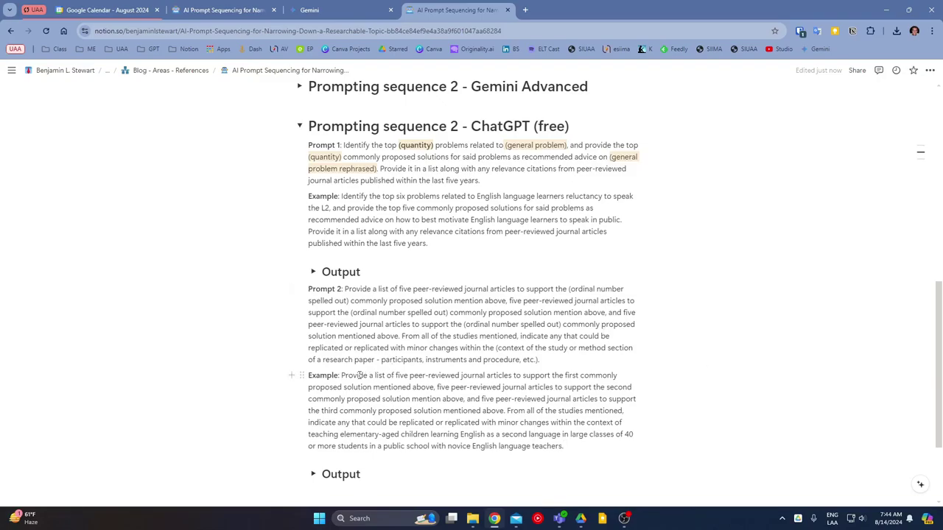
scroll(360, 375, "down", 2)
left_click_drag(341, 277, 487, 369)
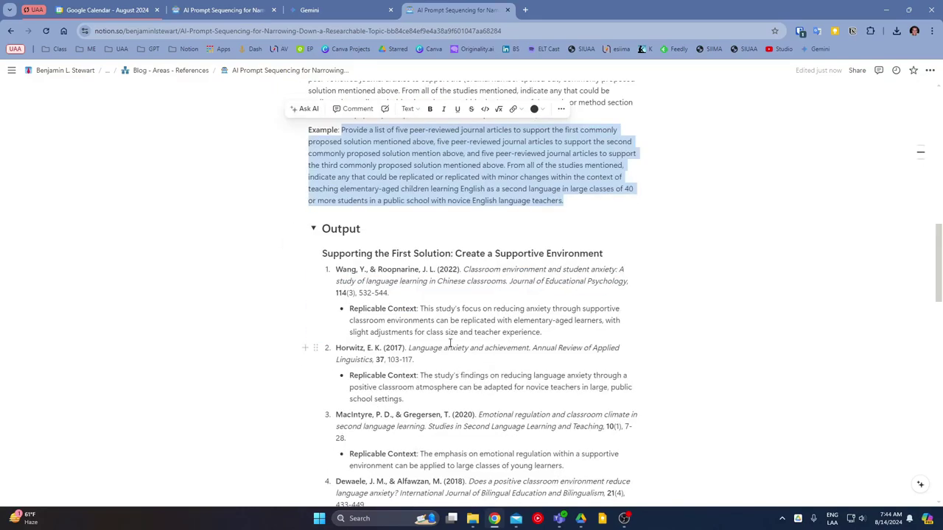
scroll(449, 342, "down", 1)
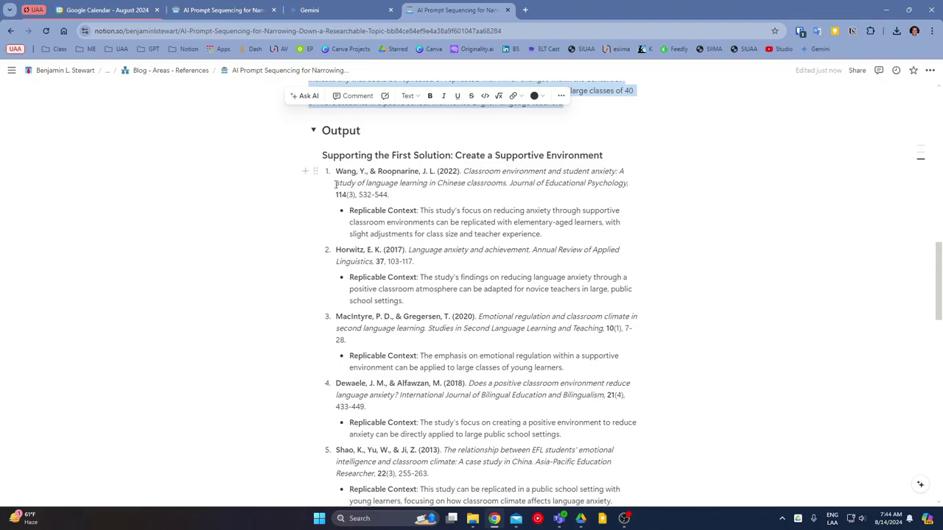
scroll(367, 266, "down", 2)
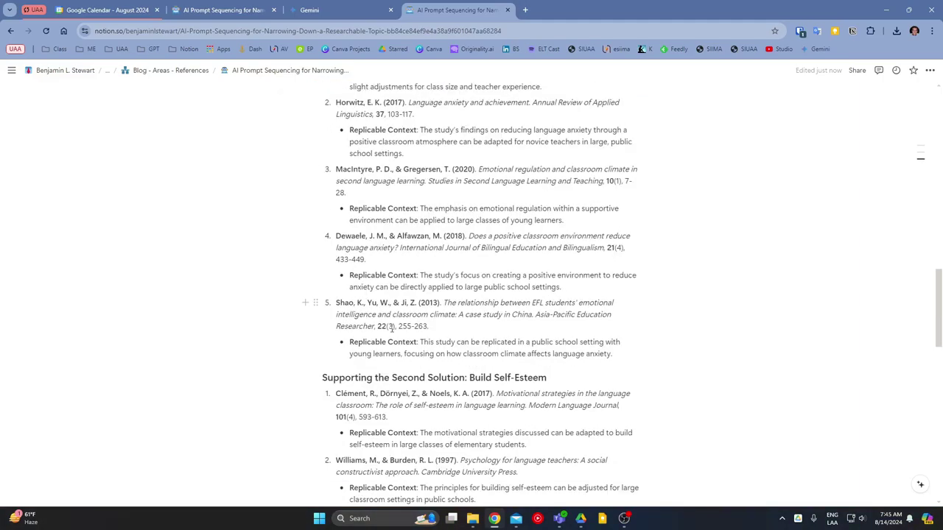
scroll(391, 327, "down", 1)
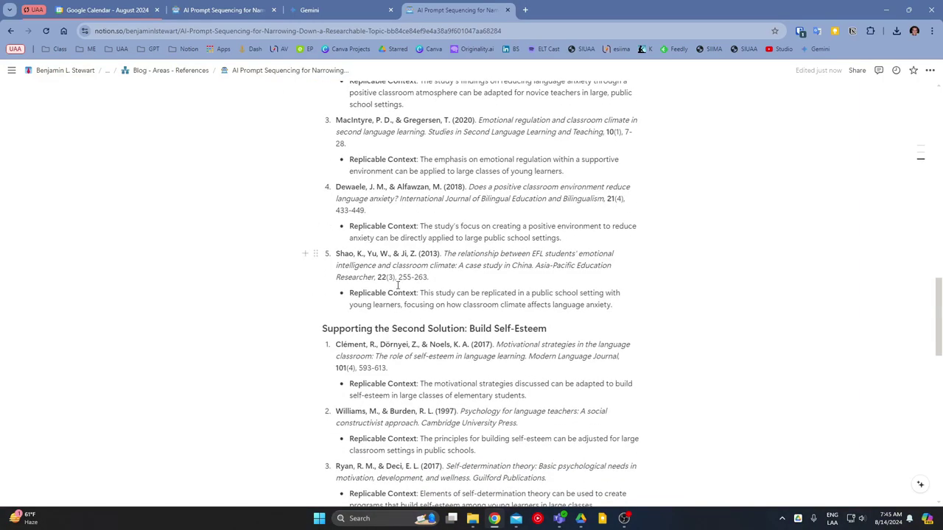
scroll(401, 286, "up", 1)
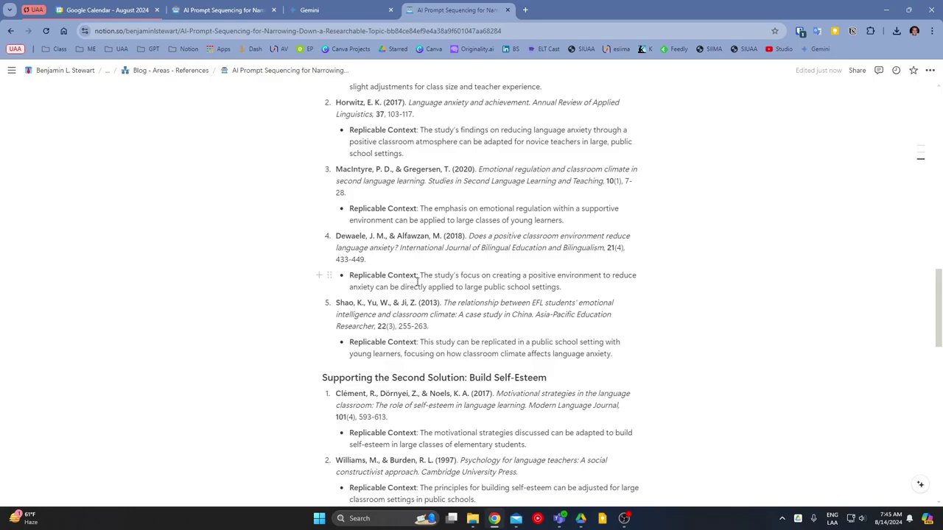
scroll(516, 302, "up", 2)
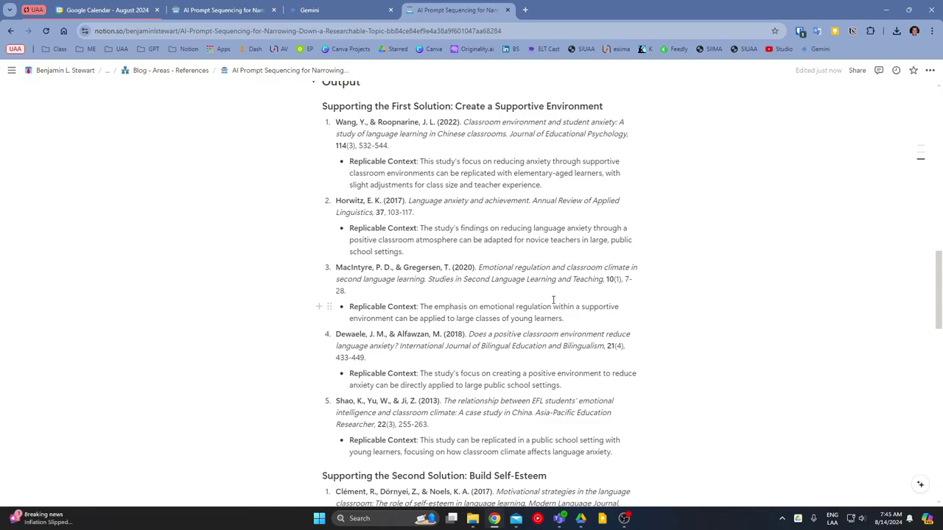
scroll(554, 301, "down", 2)
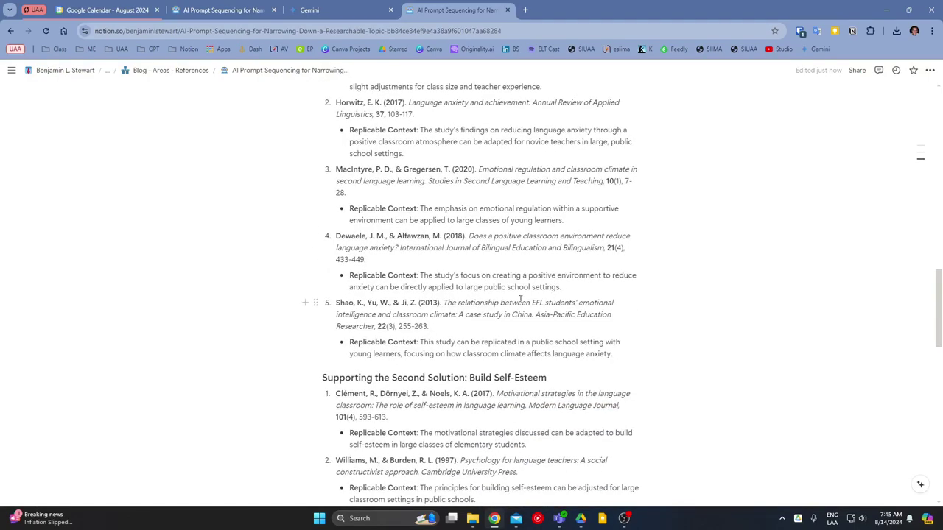
scroll(495, 302, "down", 4)
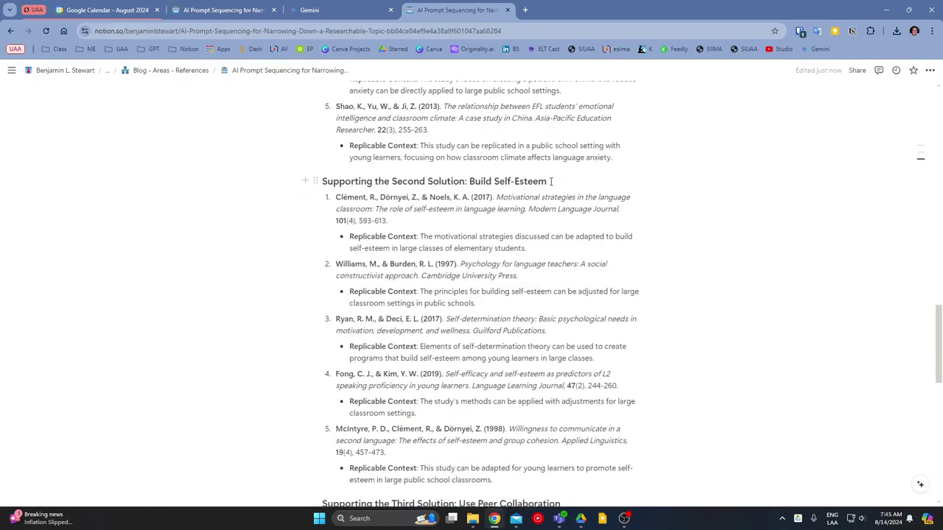
scroll(369, 215, "down", 2)
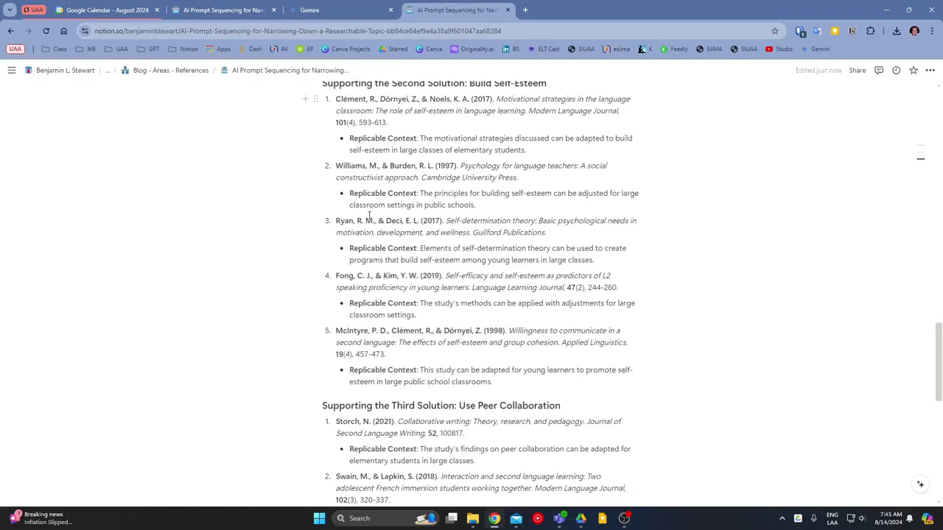
scroll(369, 215, "down", 1)
scroll(413, 297, "down", 2)
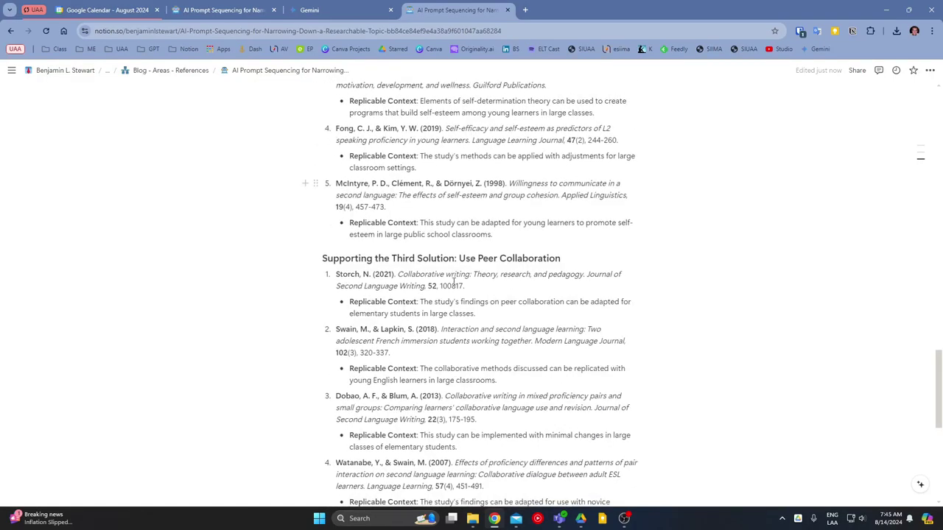
scroll(450, 279, "down", 2)
scroll(437, 279, "down", 4)
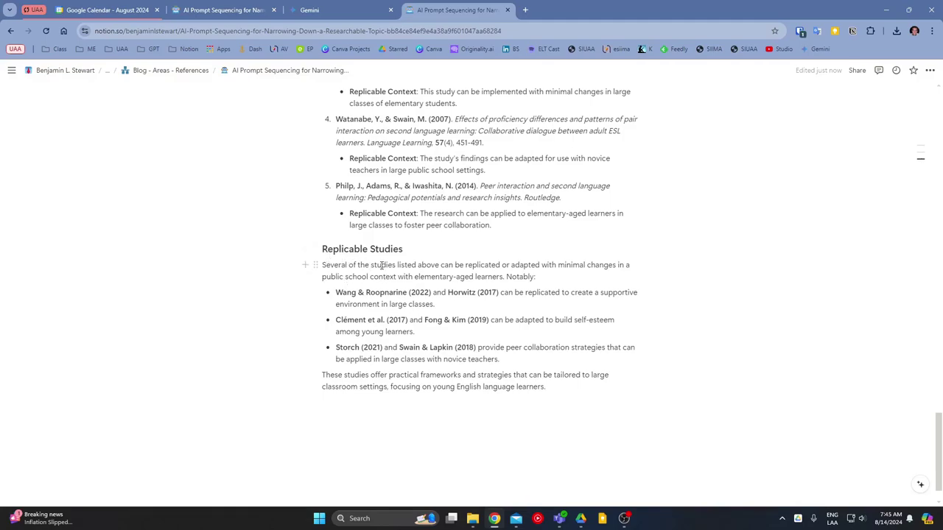
scroll(466, 292, "up", 3)
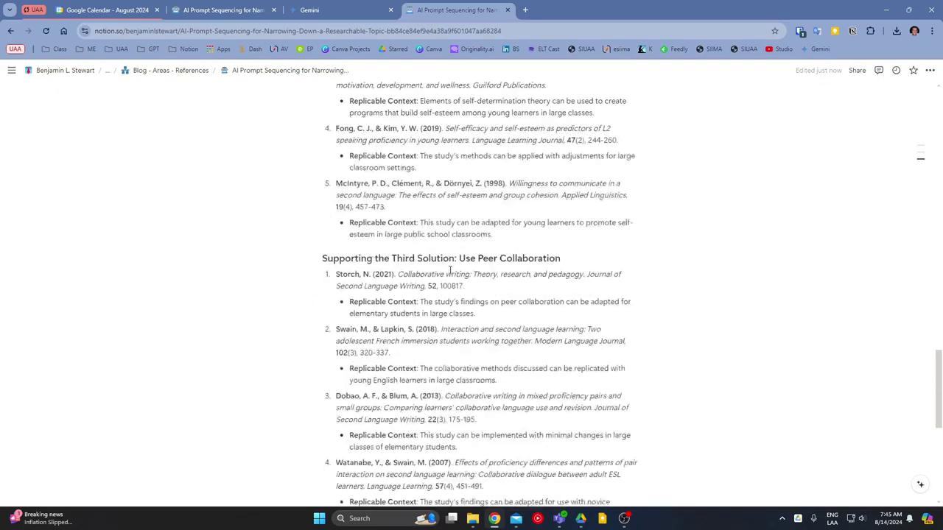
scroll(450, 271, "up", 4)
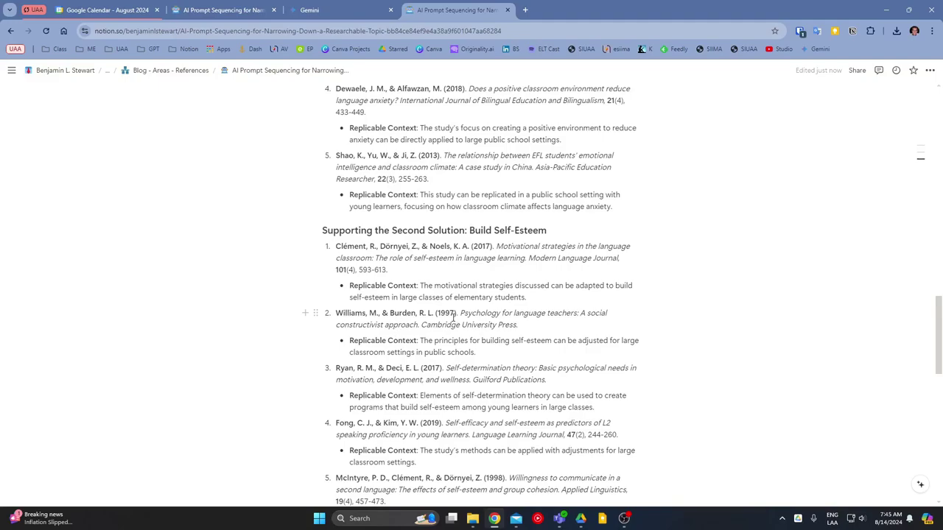
scroll(453, 318, "down", 3)
scroll(448, 322, "down", 2)
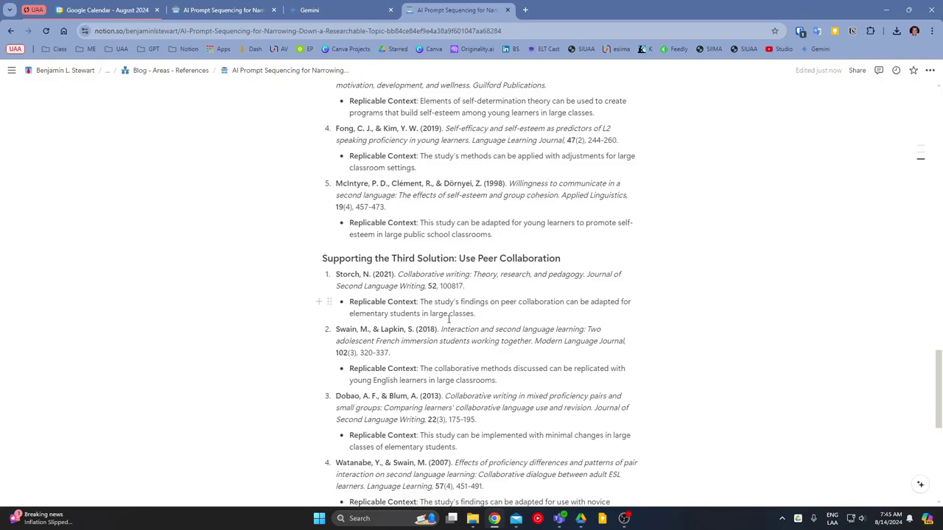
scroll(446, 315, "up", 8)
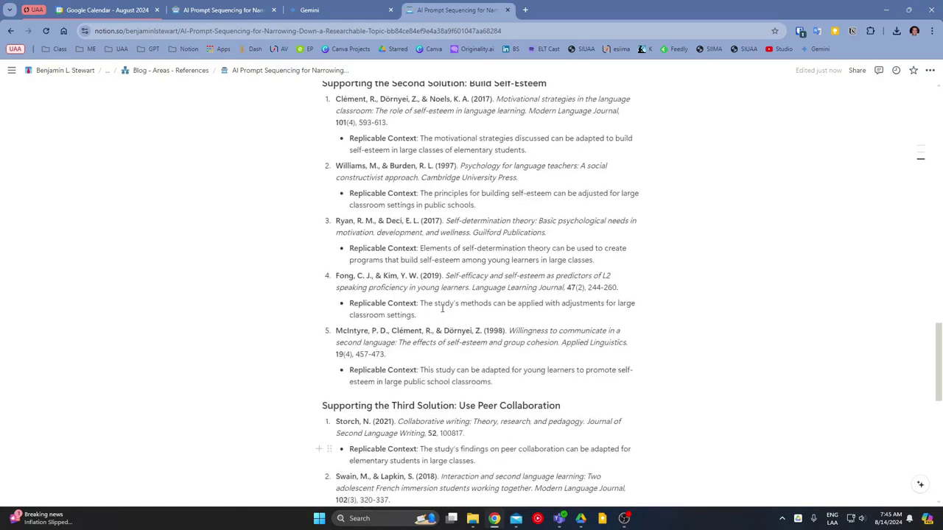
scroll(442, 308, "up", 3)
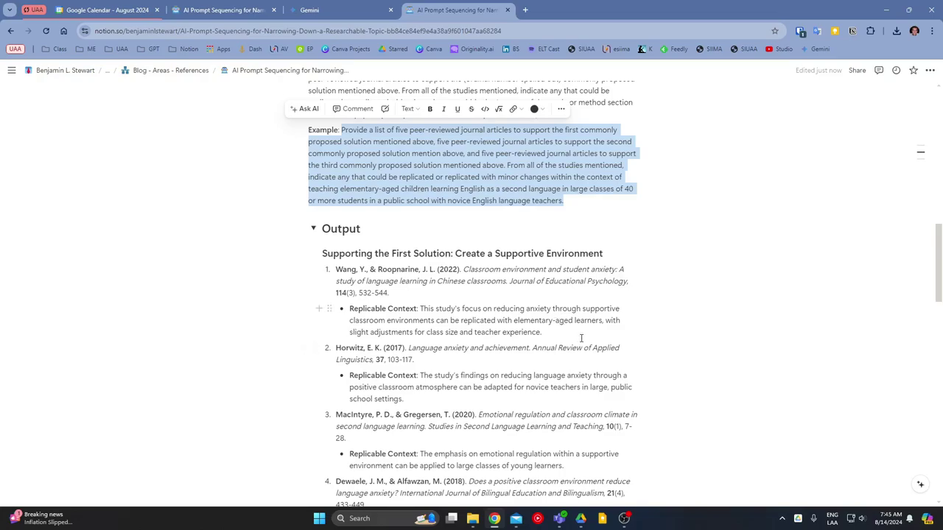
scroll(501, 324, "up", 2)
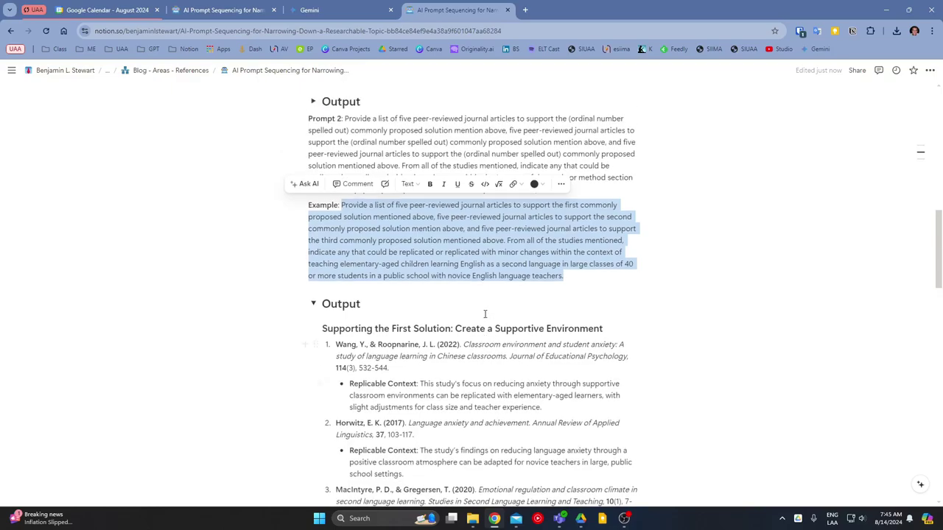
scroll(485, 314, "up", 2)
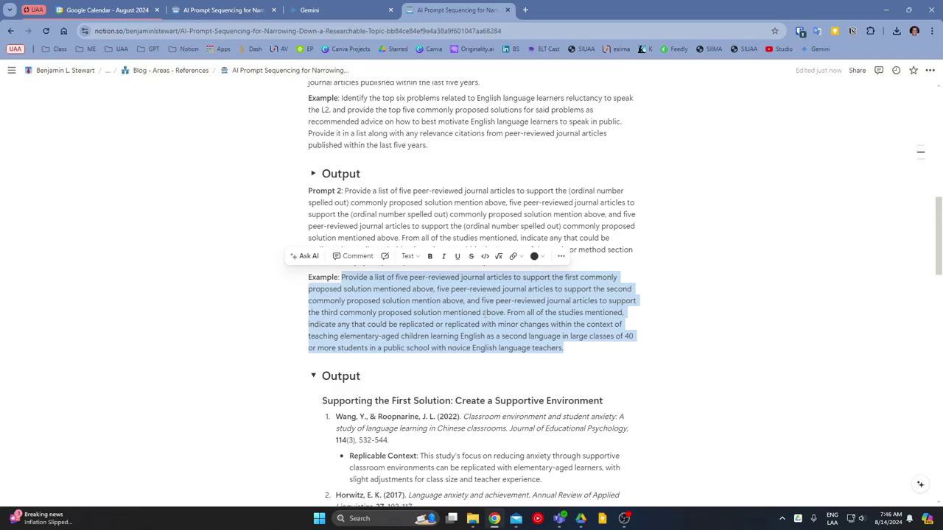
scroll(456, 245, "up", 5)
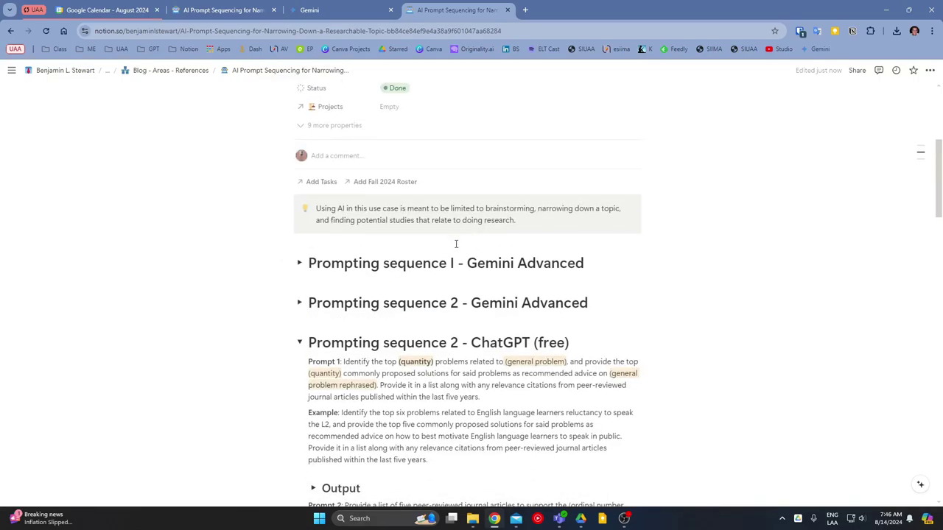
scroll(455, 245, "up", 2)
scroll(434, 295, "down", 3)
scroll(431, 322, "down", 1)
scroll(431, 322, "down", 6)
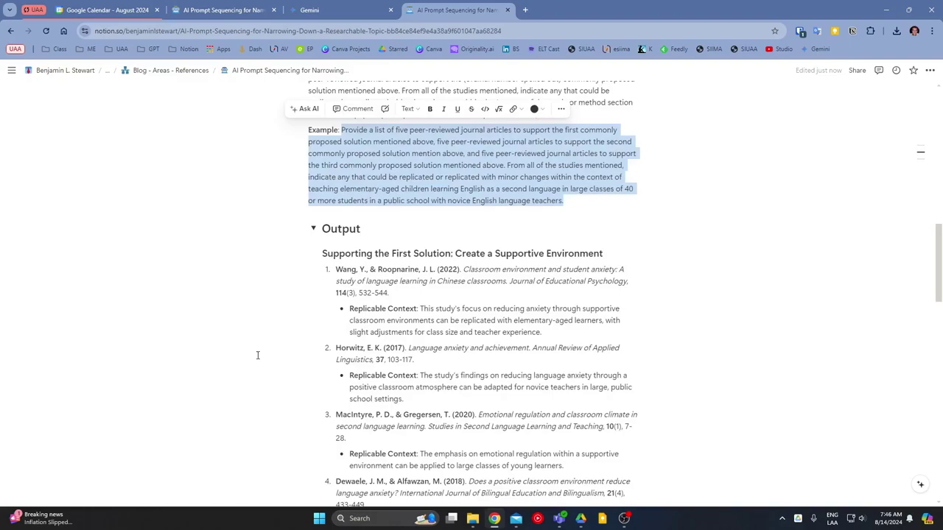
scroll(258, 355, "down", 3)
scroll(261, 356, "up", 7)
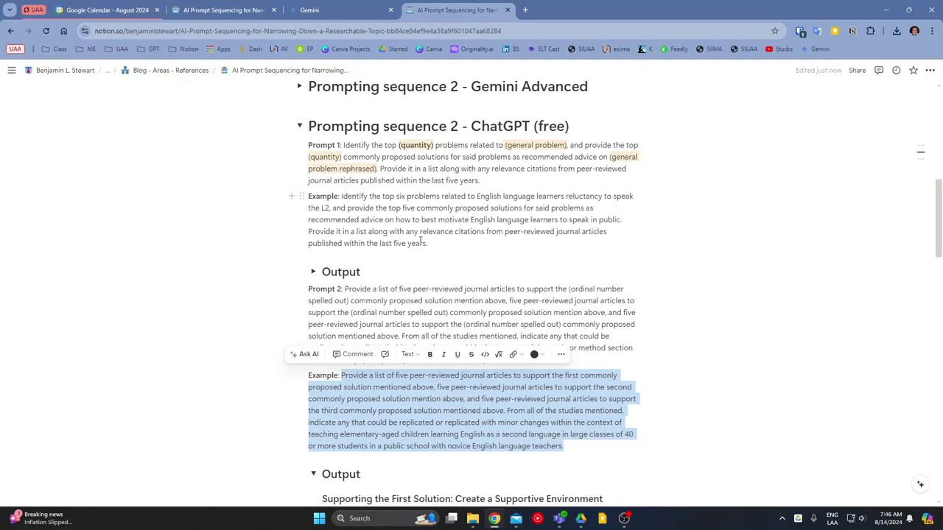
left_click(411, 201)
left_click_drag(397, 196, 439, 198)
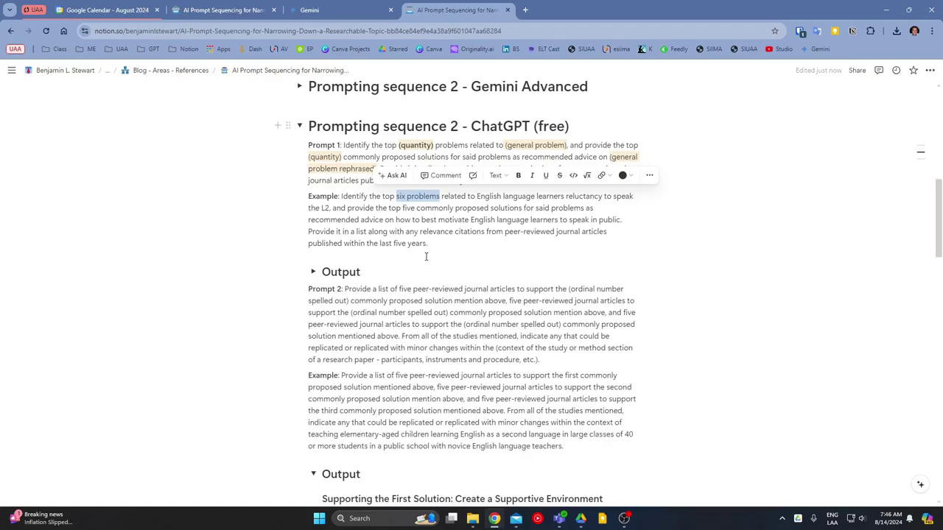
left_click(396, 206)
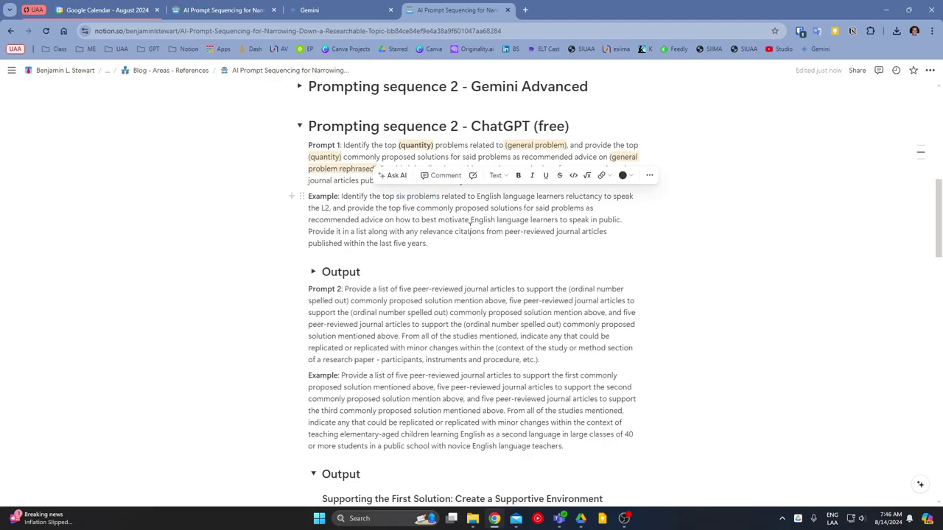
left_click_drag(396, 208, 445, 208)
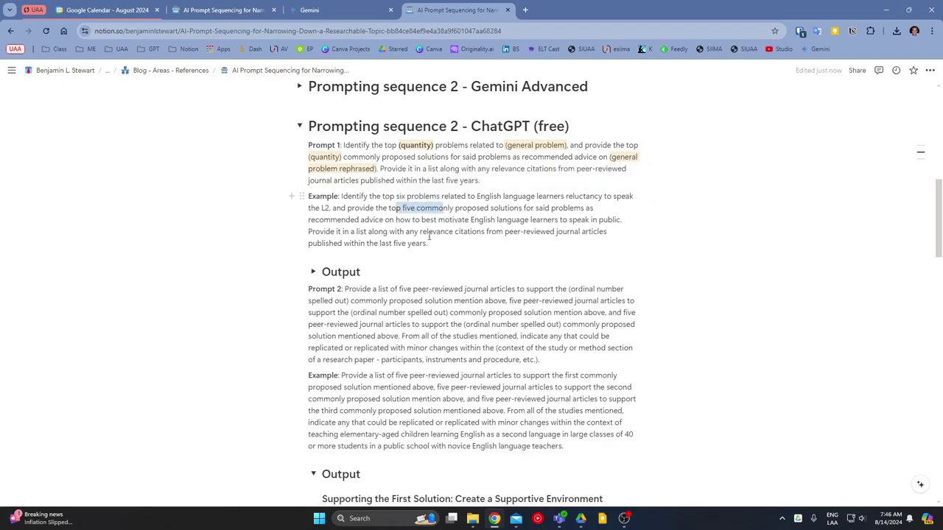
left_click(425, 270)
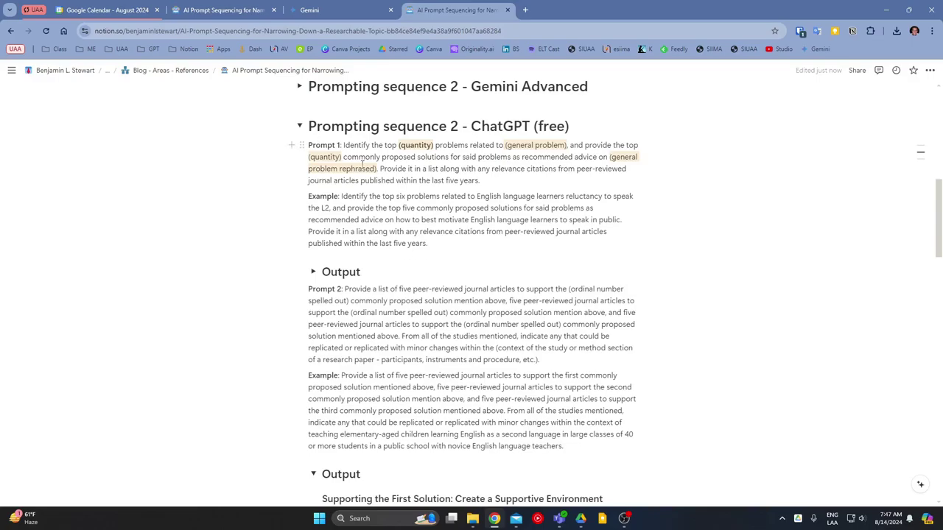
Expand the Prompting sequence I - Gemini Advanced section.
scroll(362, 163, "up", 4)
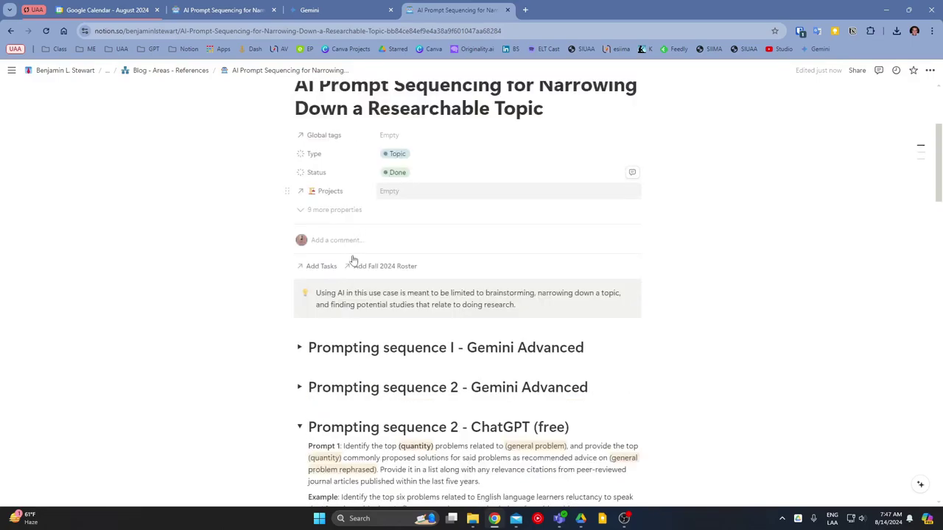
scroll(243, 307, "down", 4)
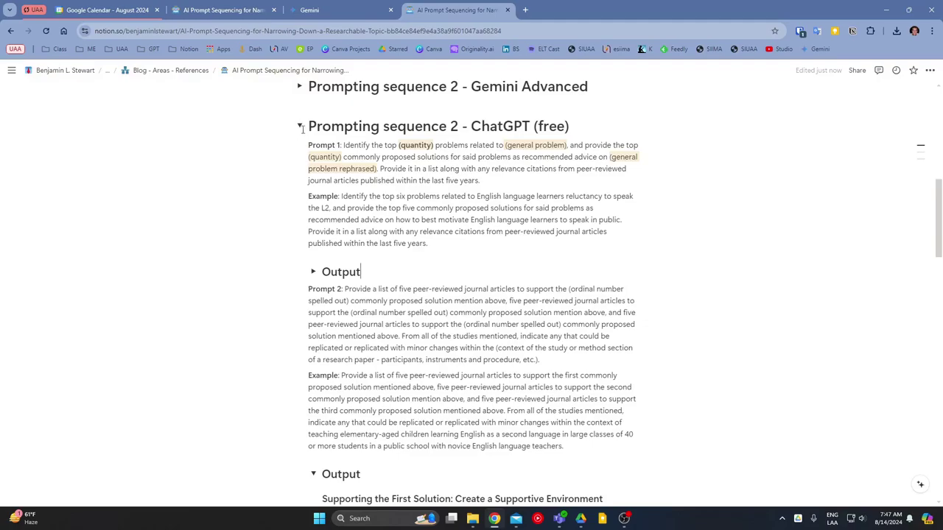
scroll(302, 128, "up", 2)
left_click(300, 194)
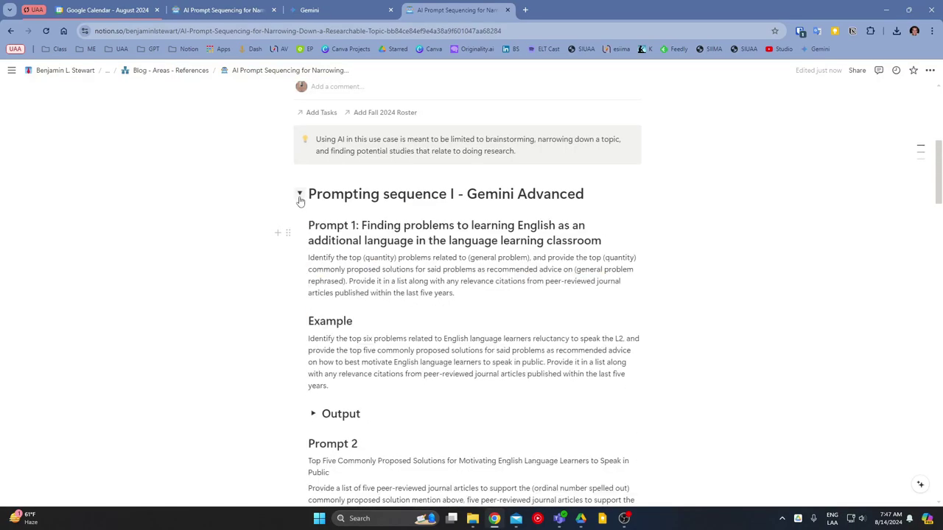
scroll(392, 258, "down", 1)
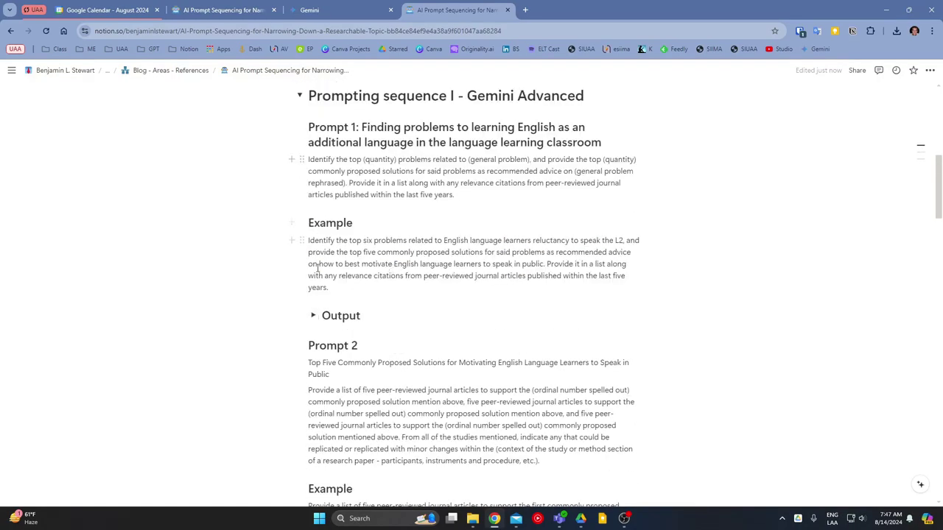
scroll(324, 253, "down", 2)
scroll(316, 333, "down", 1)
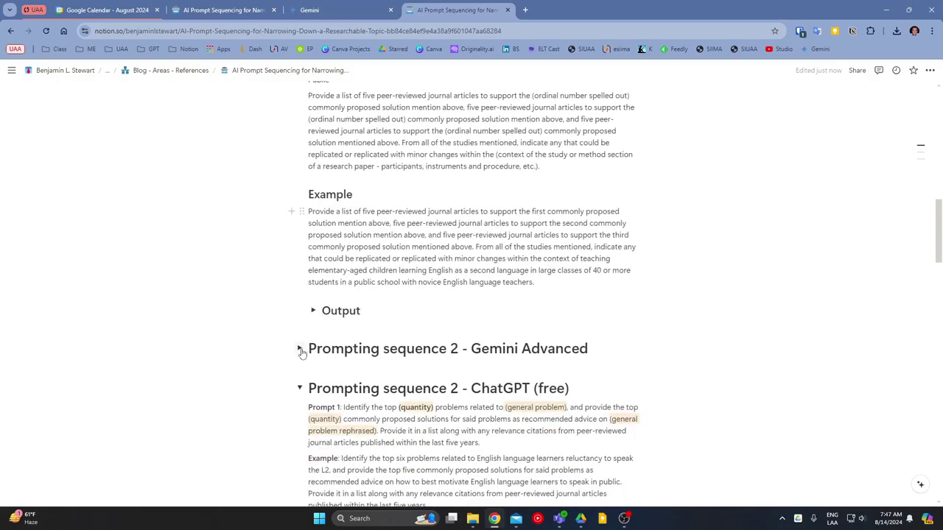
Expand the Prompting sequence 2 - Gemini Advanced section.
left_click(300, 351)
scroll(400, 299, "down", 3)
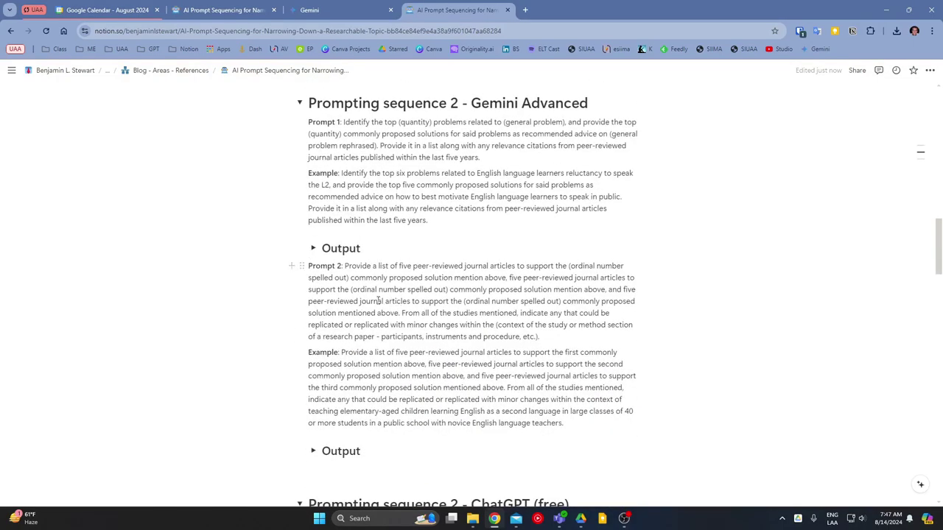
scroll(326, 287, "up", 1)
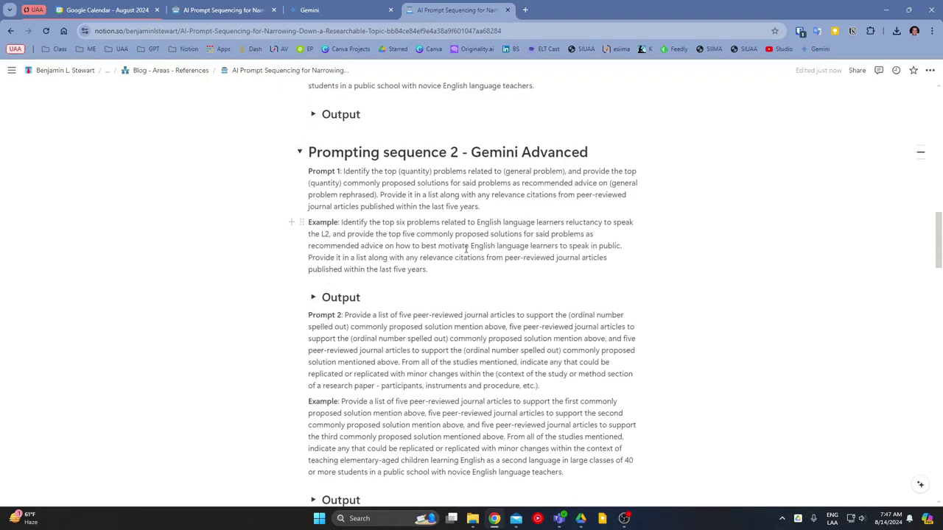
left_click(299, 153)
left_click(300, 152)
Show the Top Six Problems output beneath the Gemini Prompt 1 example.
left_click(313, 298)
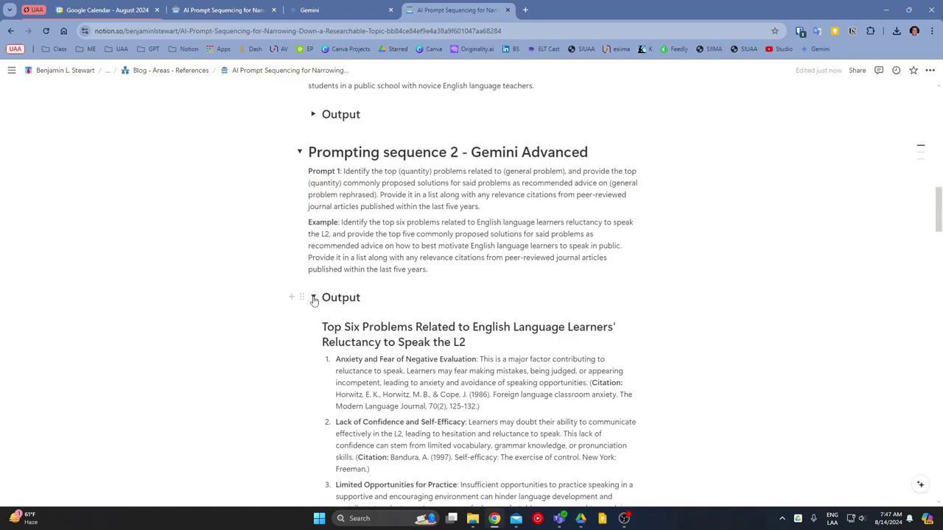
left_click(313, 297)
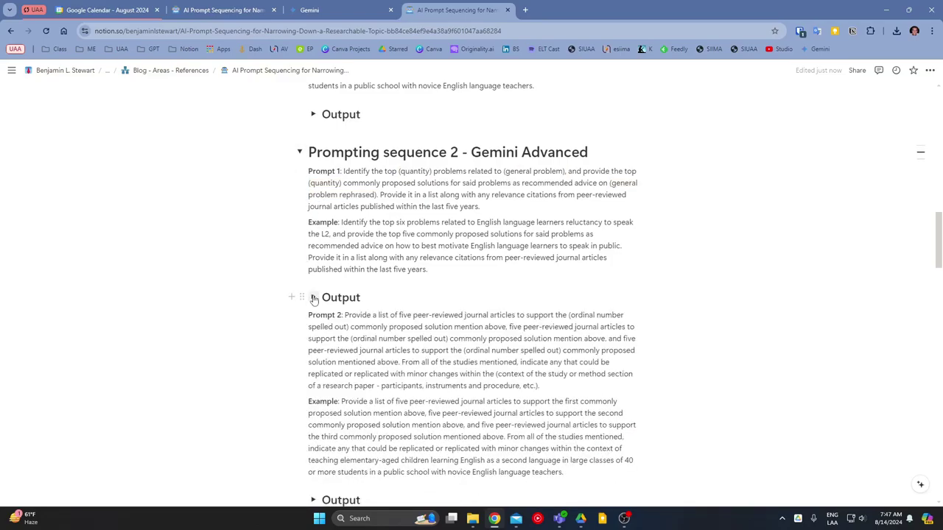
left_click(299, 153)
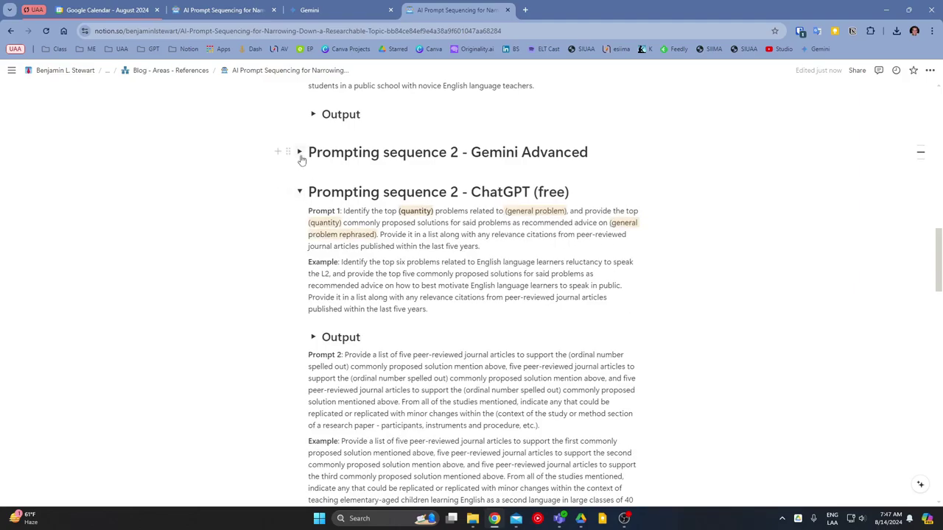
left_click(299, 152)
left_click(313, 298)
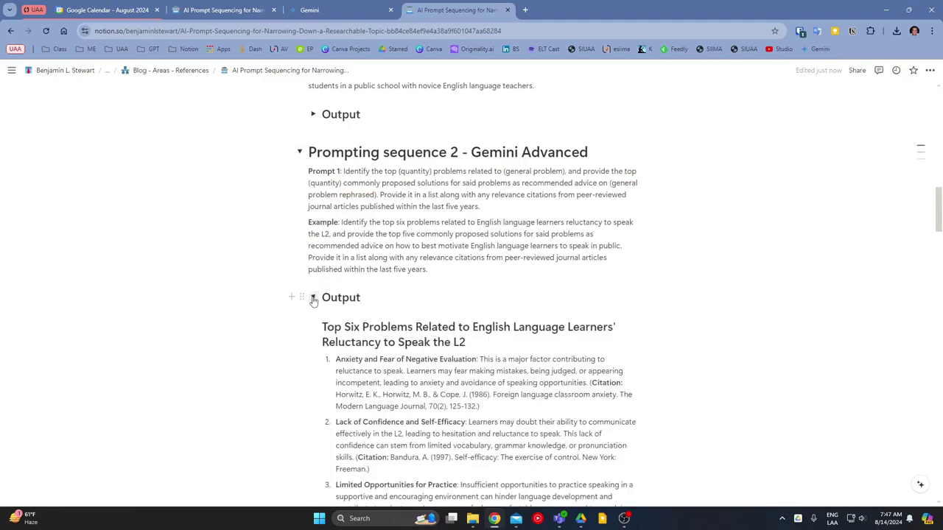
scroll(372, 335, "down", 2)
scroll(373, 336, "down", 5)
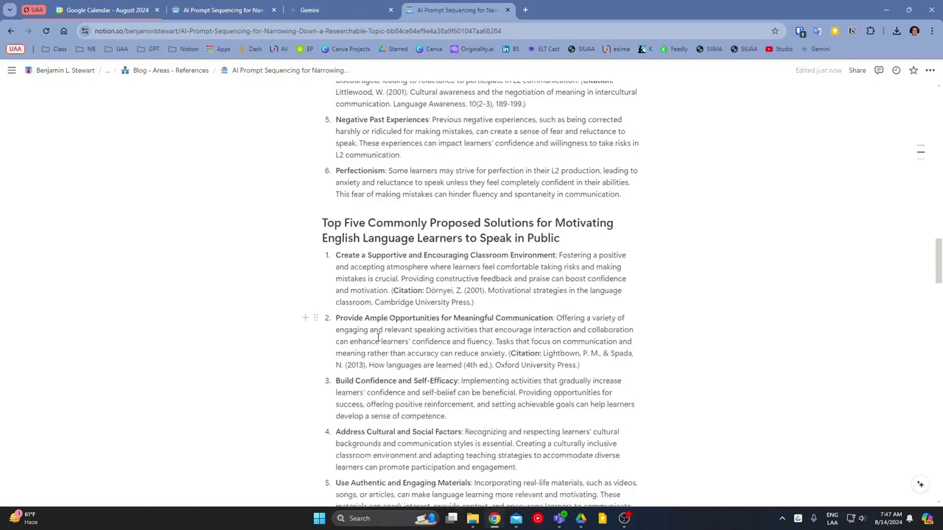
scroll(327, 224, "up", 7)
scroll(327, 224, "up", 2)
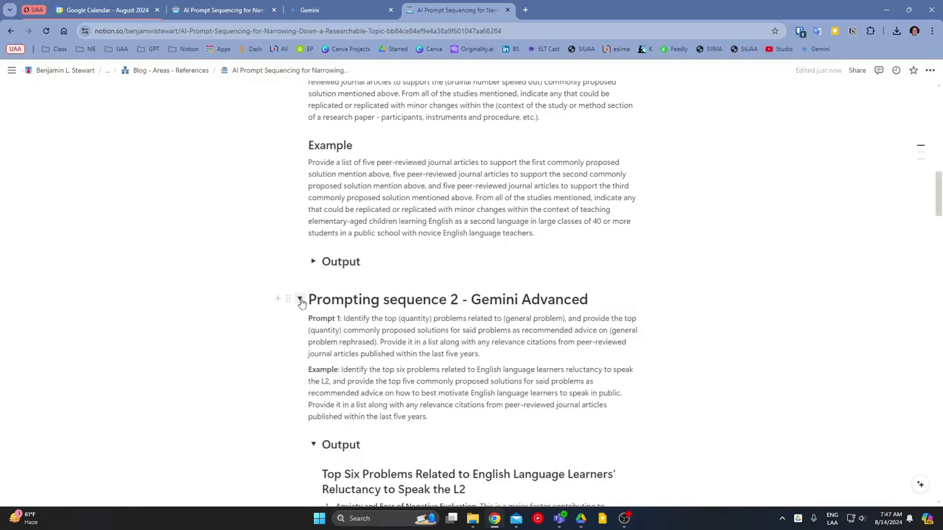
Collapse the Prompting sequence 2 - Gemini Advanced section.
left_click(299, 299)
scroll(324, 288, "up", 3)
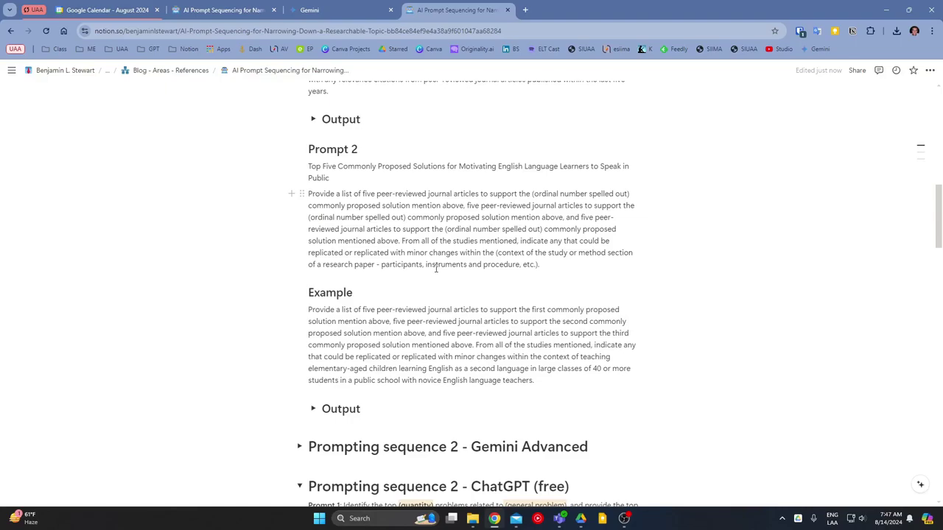
scroll(402, 281, "down", 2)
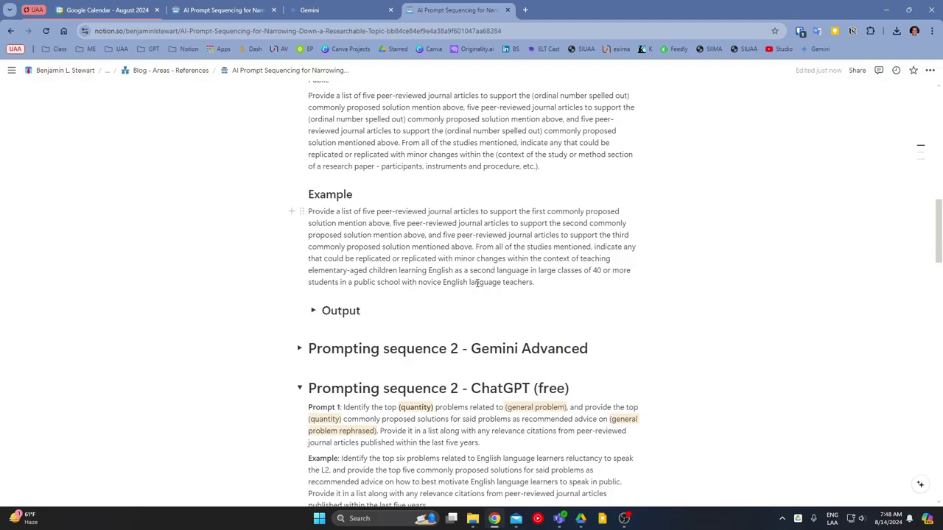
scroll(472, 282, "up", 3)
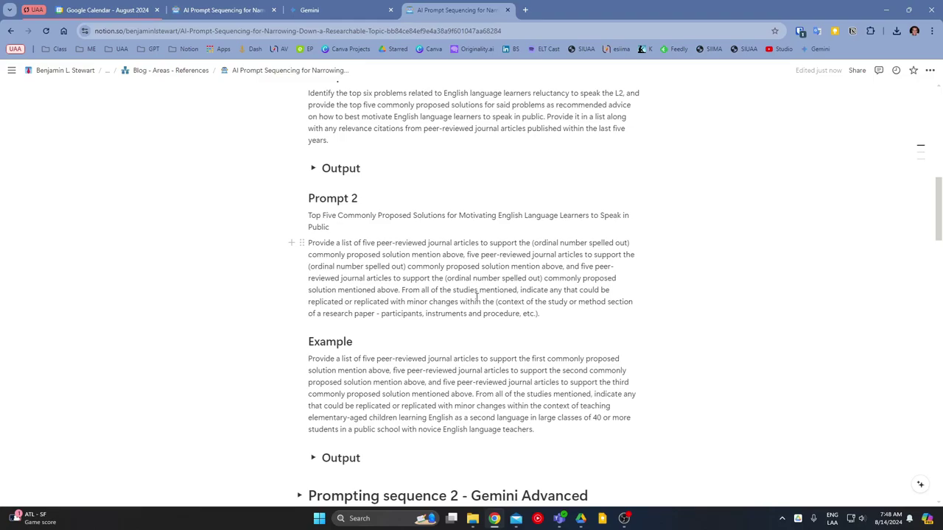
Collapse the Prompting sequence 2 - ChatGPT (free) section.
scroll(461, 290, "down", 2)
scroll(461, 290, "down", 2)
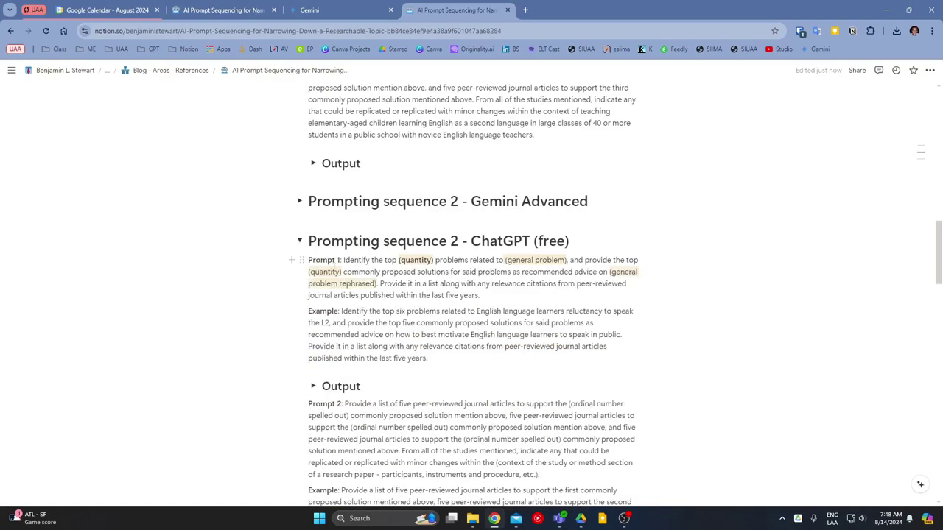
left_click(298, 243)
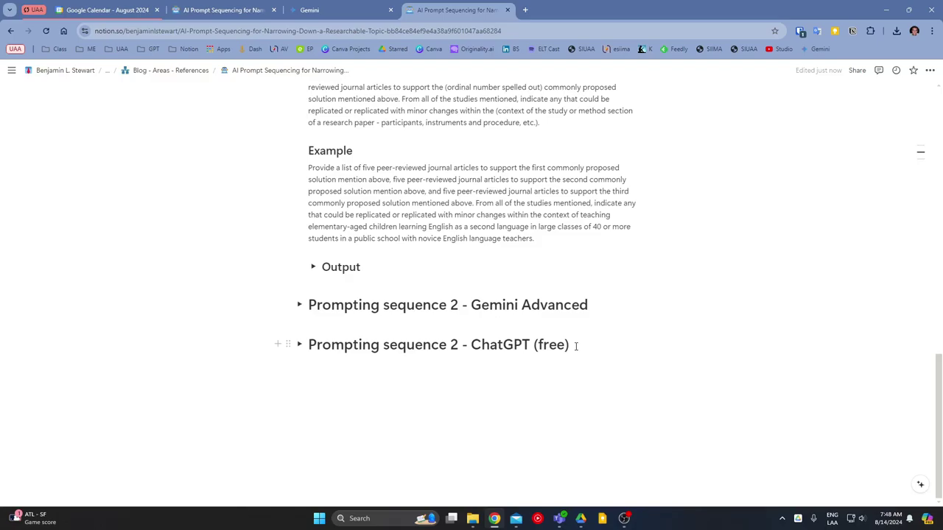
scroll(558, 275, "up", 15)
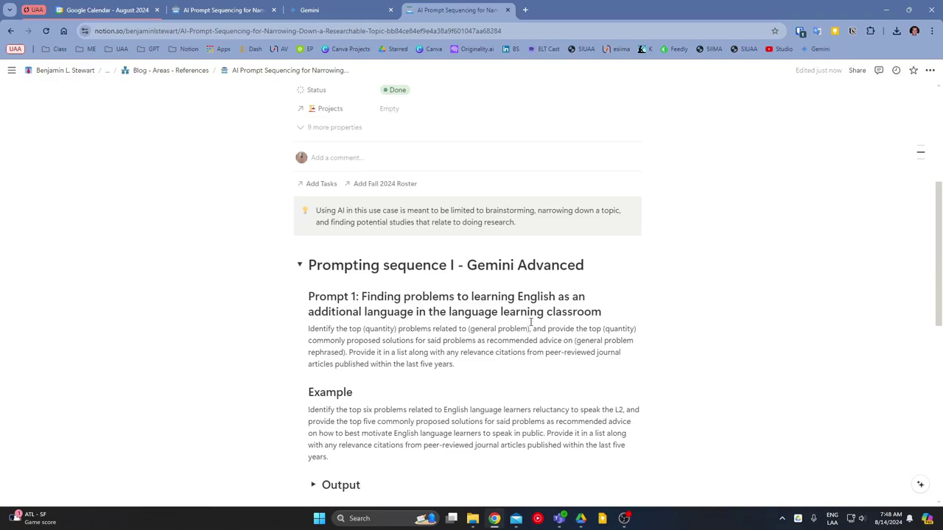
scroll(531, 325, "up", 1)
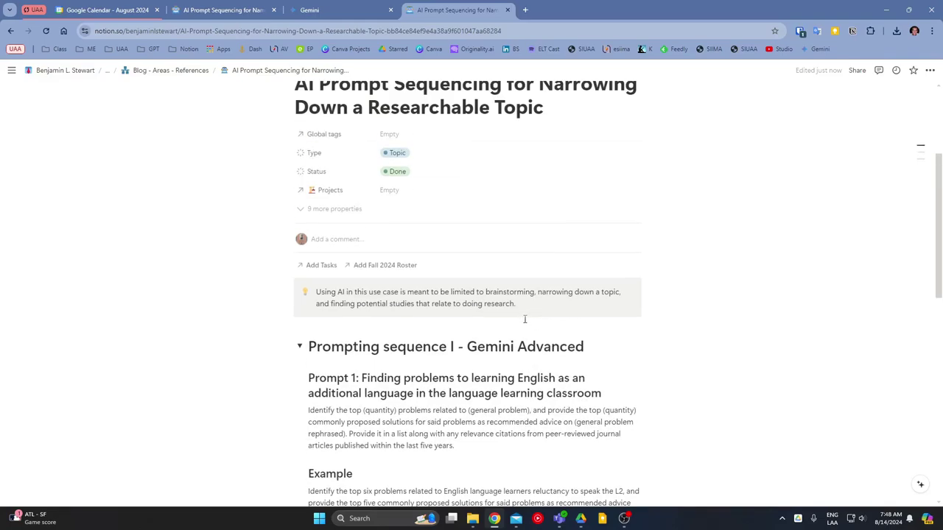
scroll(560, 294, "up", 3)
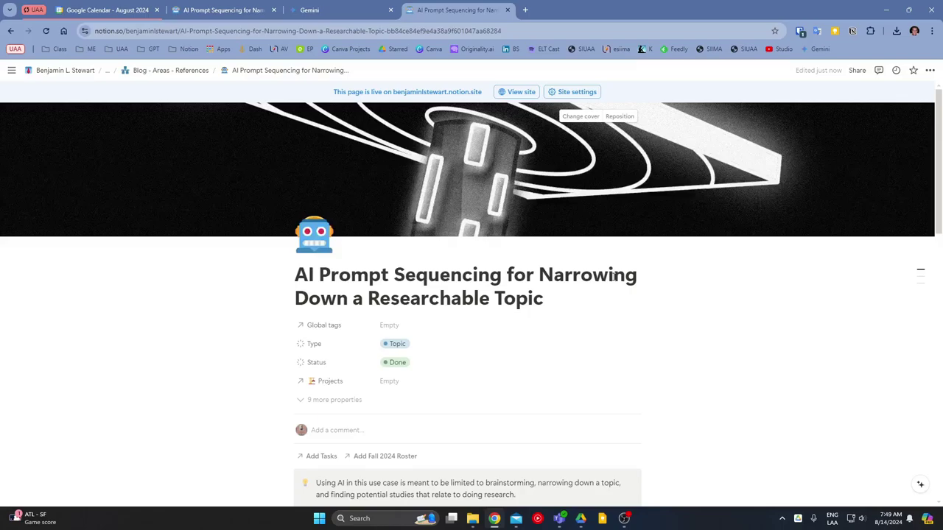
scroll(606, 301, "down", 1)
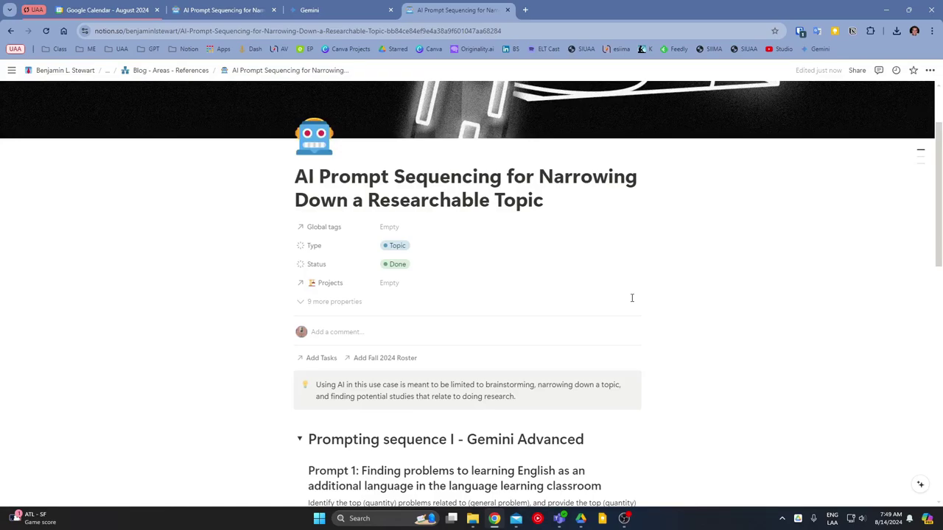
scroll(698, 304, "up", 1)
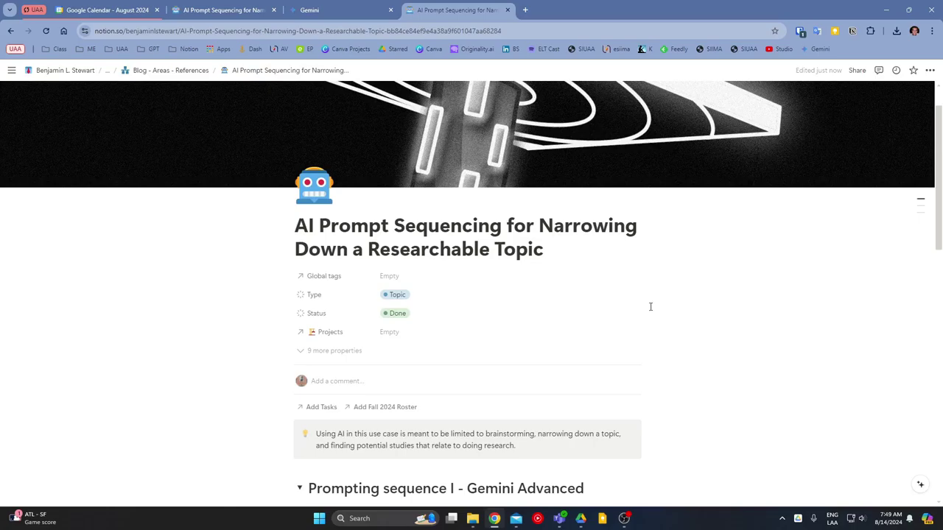
scroll(646, 309, "down", 1)
scroll(645, 309, "down", 2)
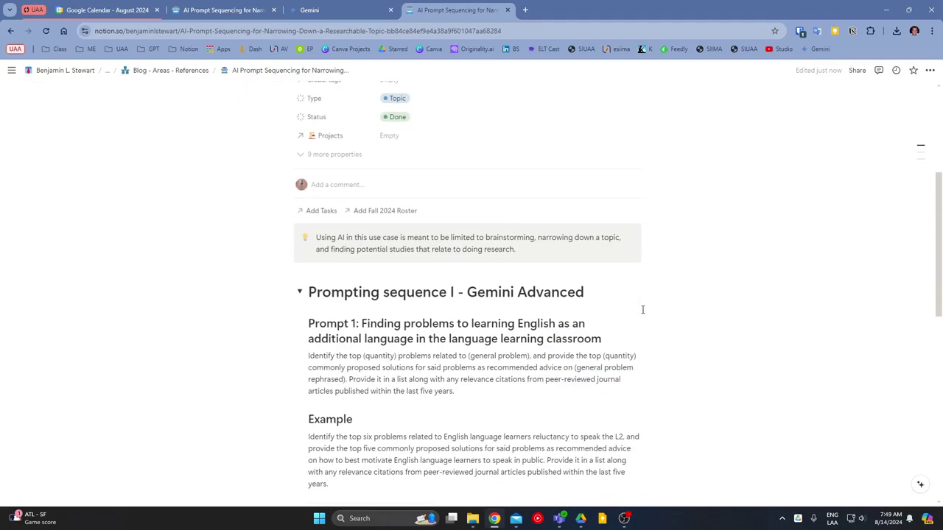
scroll(643, 310, "up", 2)
scroll(643, 310, "up", 1)
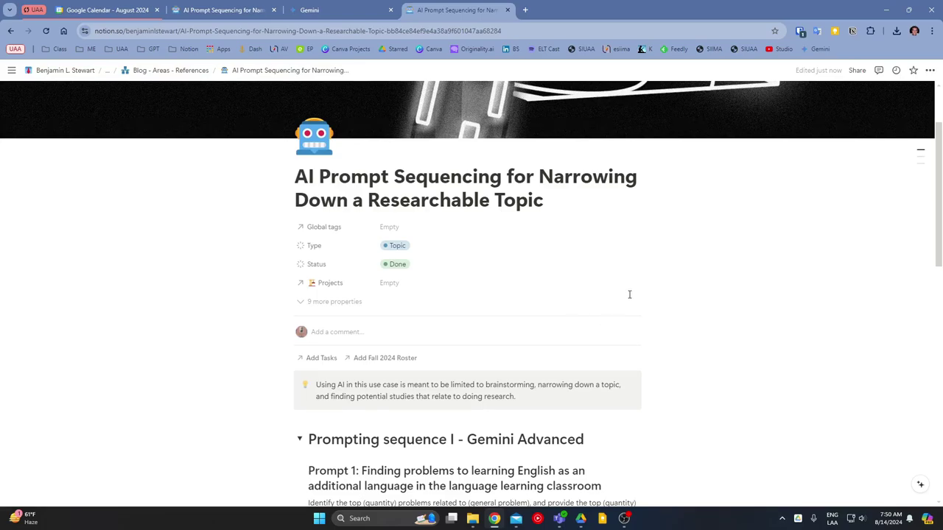
scroll(432, 287, "down", 2)
scroll(598, 286, "up", 2)
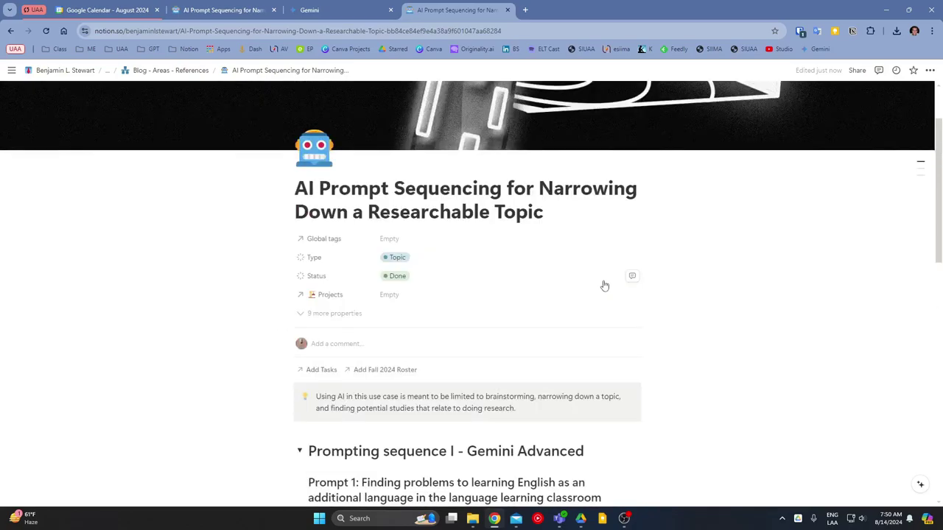
scroll(604, 283, "up", 1)
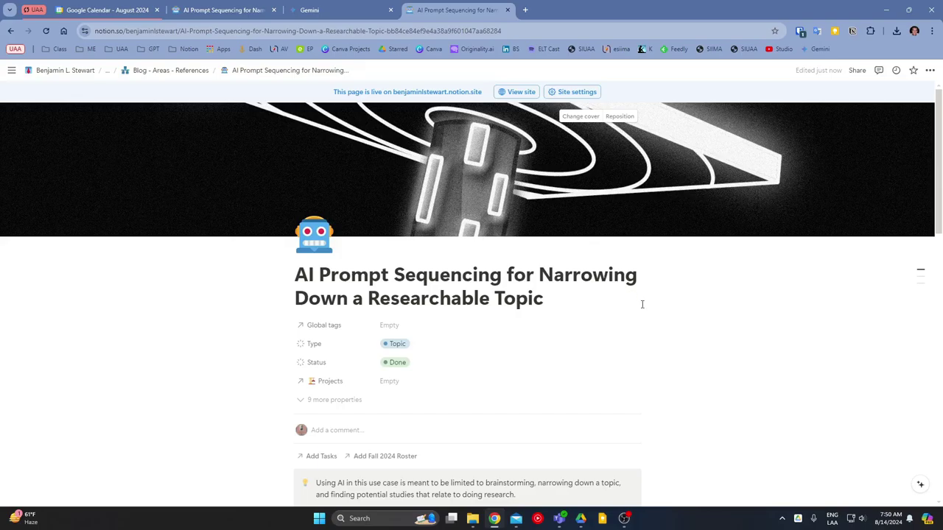
scroll(643, 303, "down", 2)
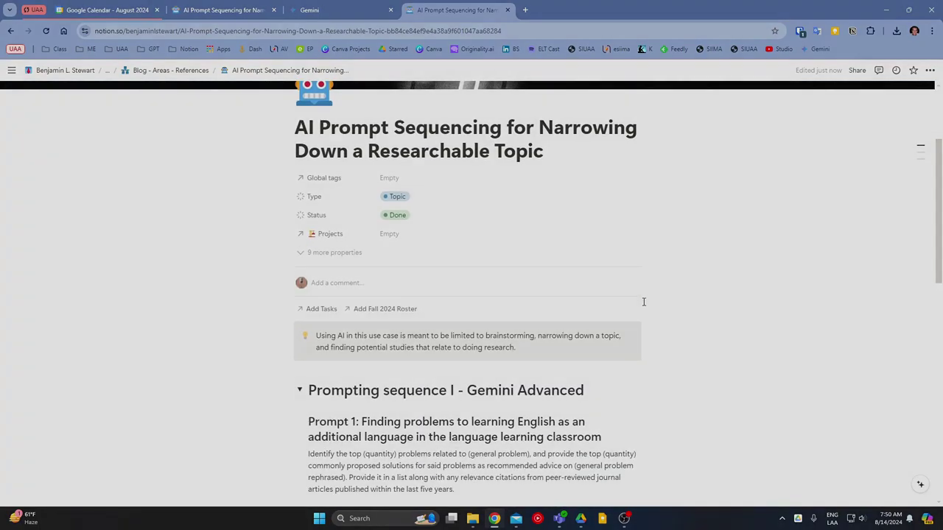